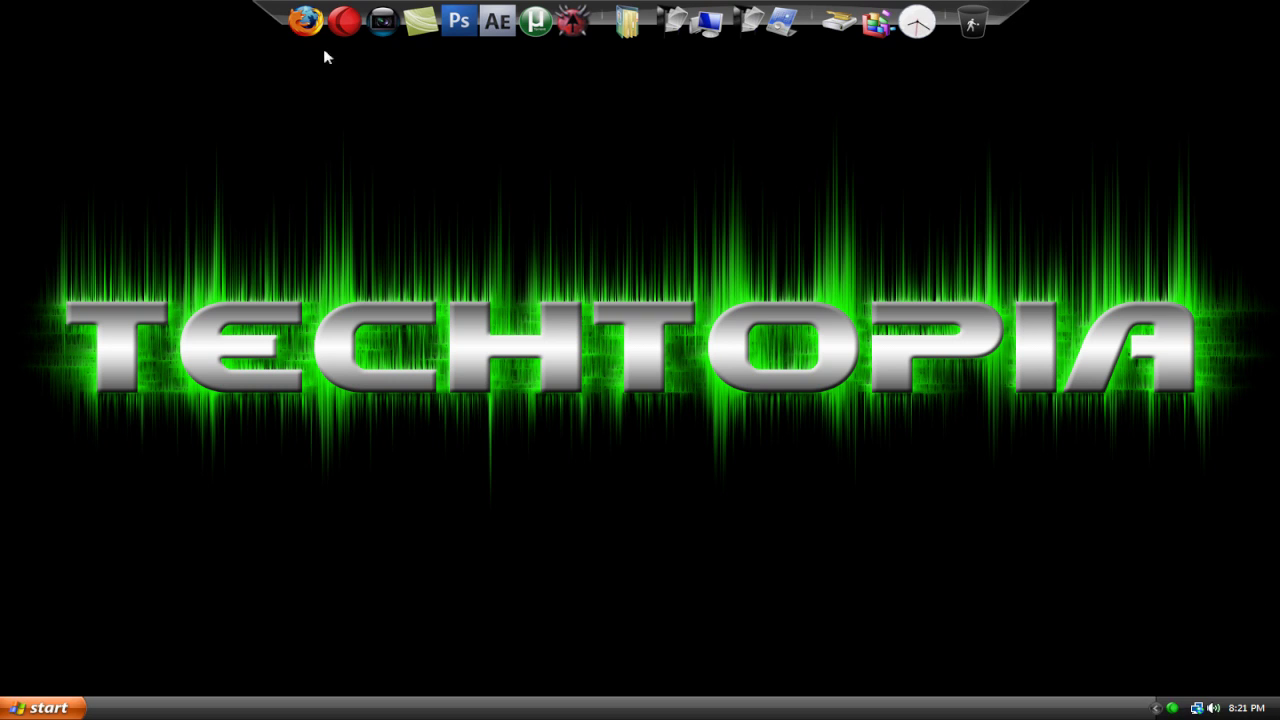
# Open Firefox, search Google for Visual Boy Advance, and open the VisualBoyAdvance homepage result.
pyautogui.click(306, 22)
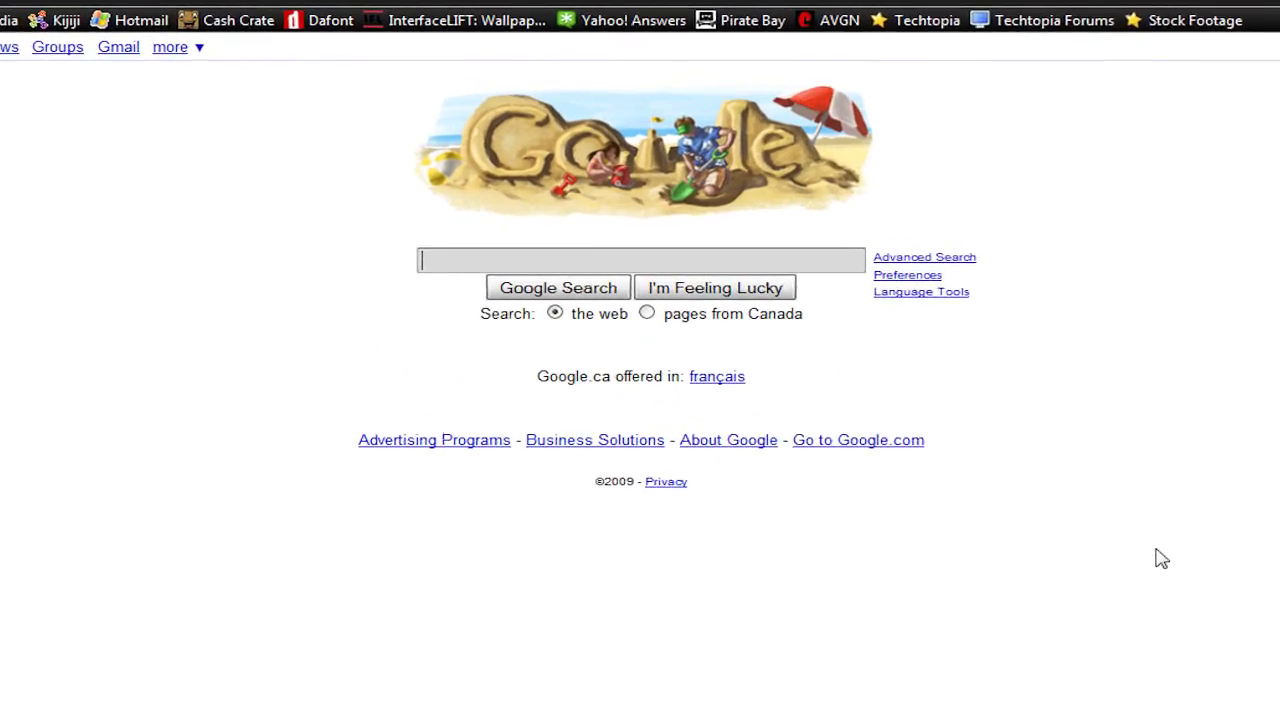
pyautogui.write('Visual Boy A')
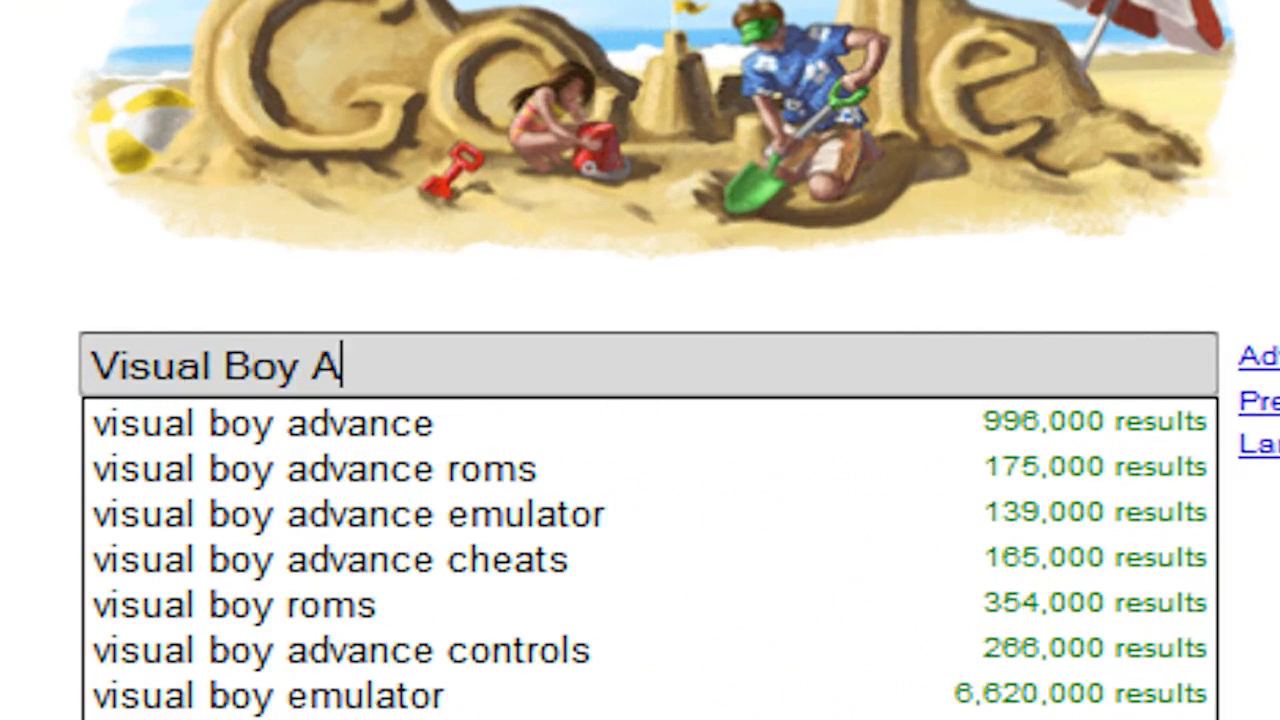
pyautogui.write('dvance')
pyautogui.press('Return')
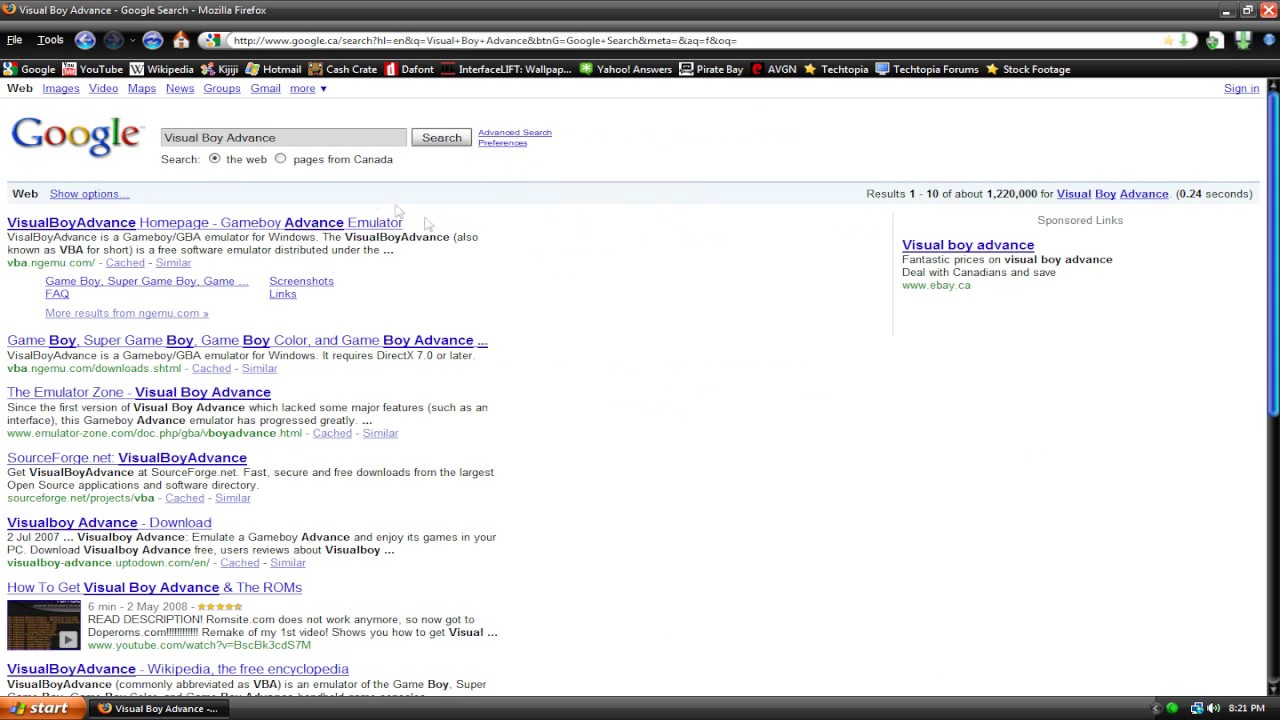
pyautogui.click(320, 226)
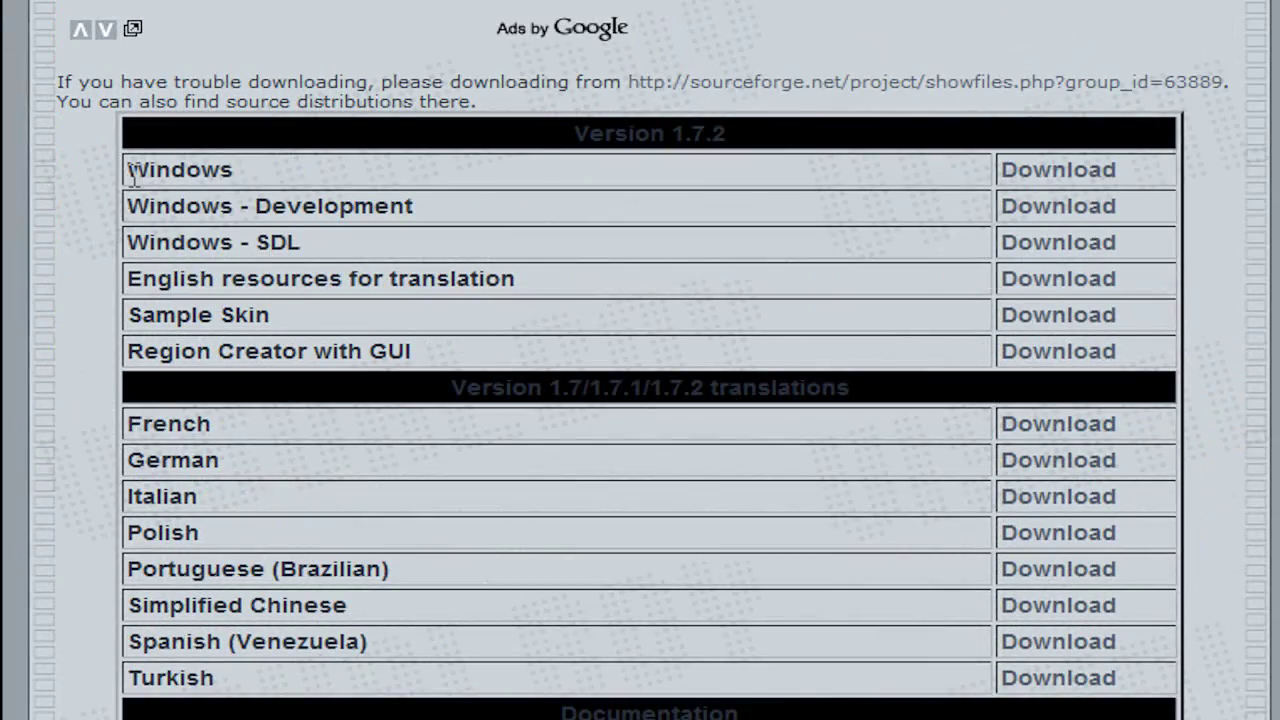
# Start the download of the Windows build of VisualBoyAdvance version 1.7.2, cancel saving it, and close the browser.
pyautogui.click(1078, 180)
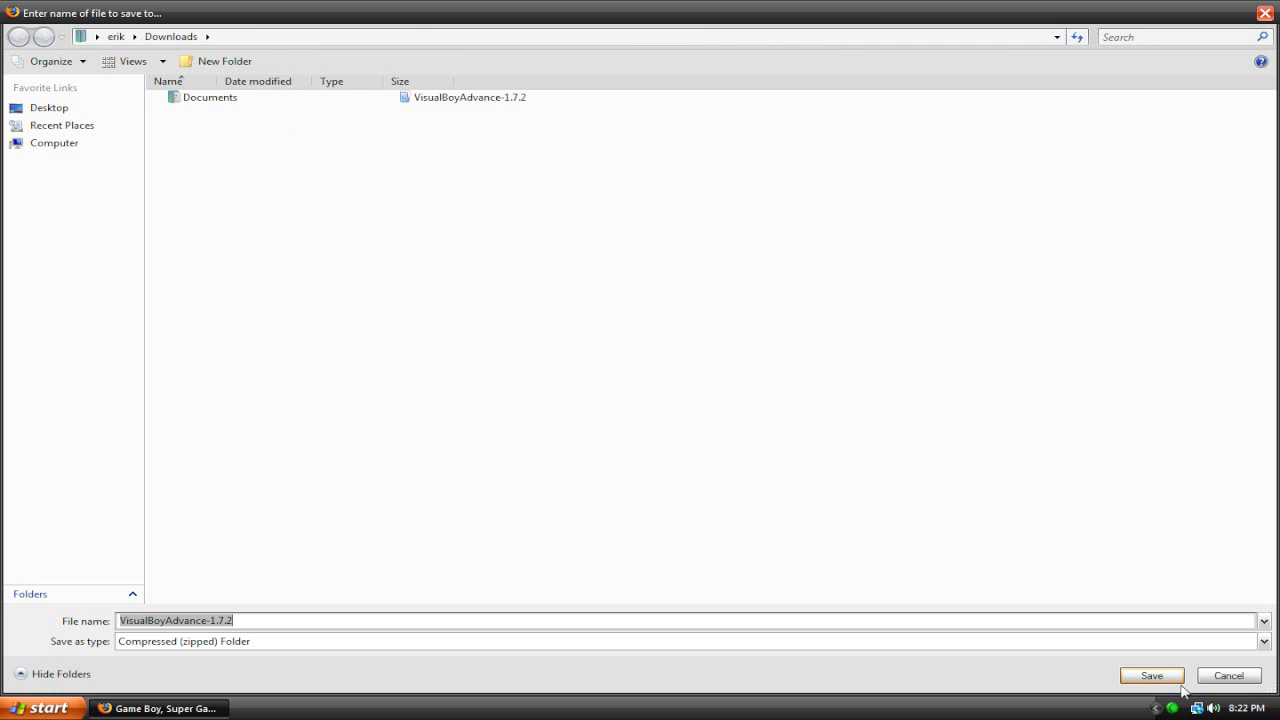
pyautogui.click(1226, 678)
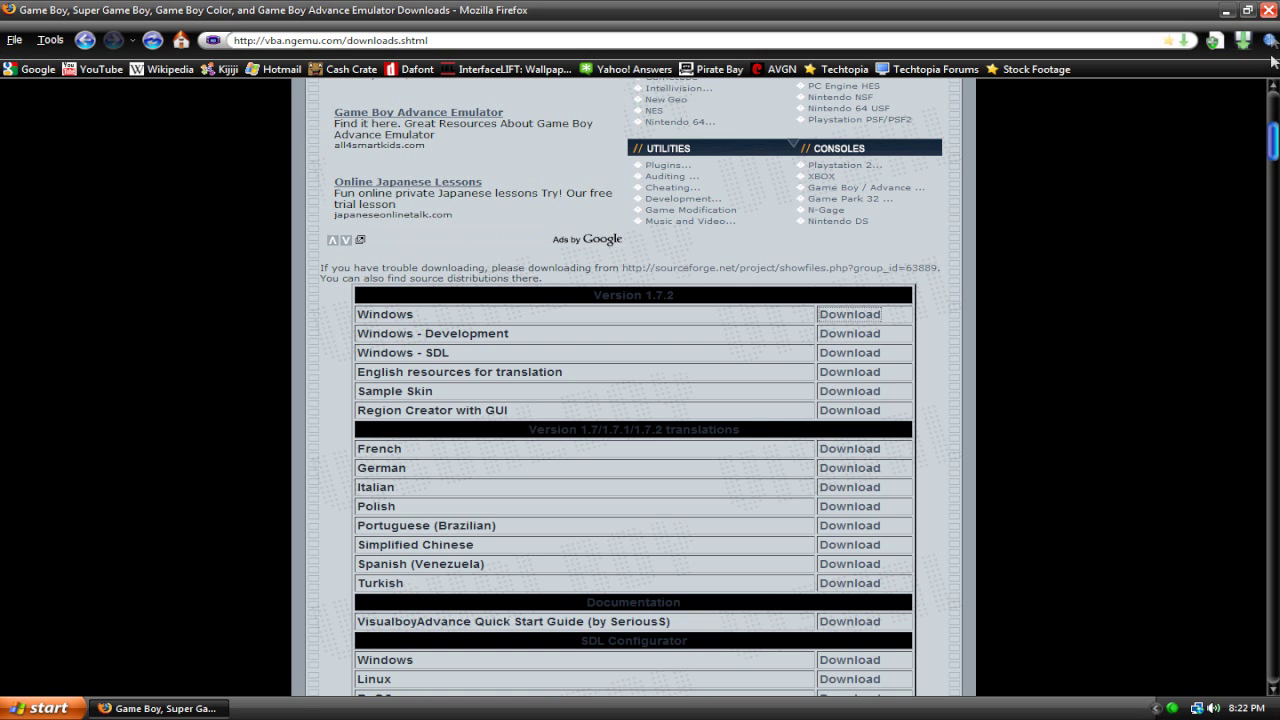
pyautogui.click(1266, 10)
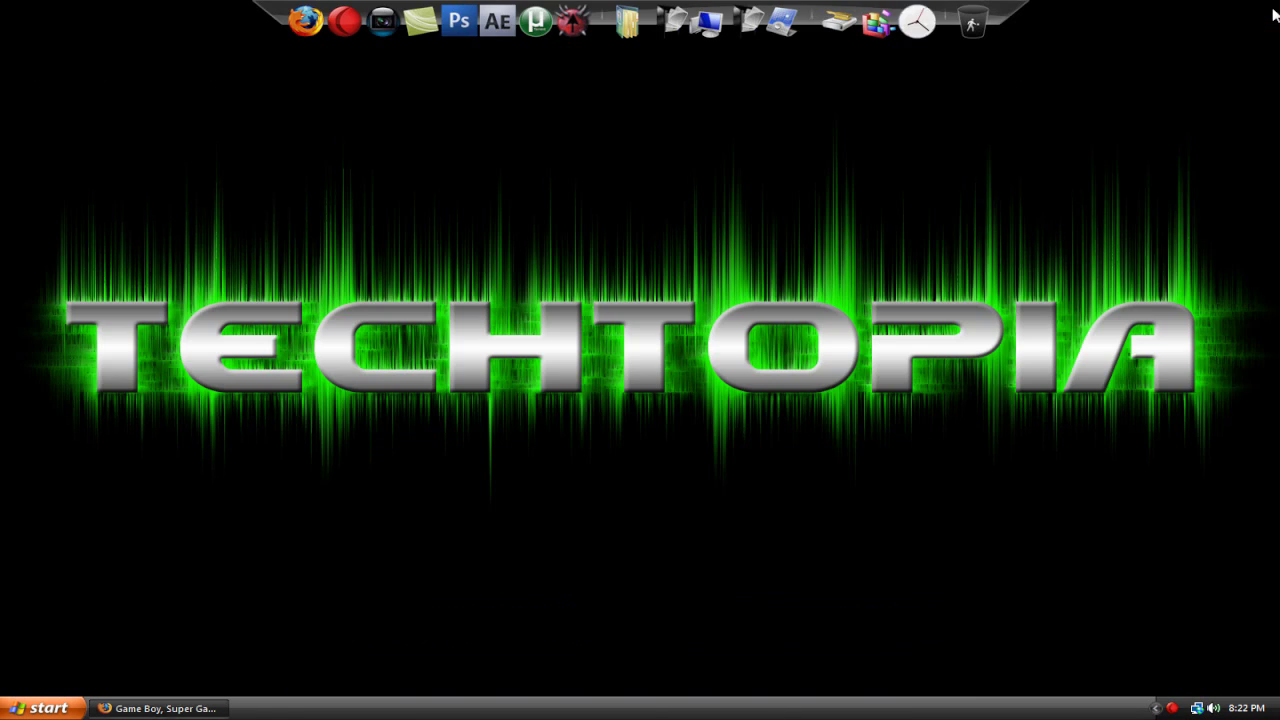
# Launch VisualBoyAdvance from the VisualBoyAdvance-1.7.2 folder in Downloads, and close the emulator and the folder window.
pyautogui.click(627, 20)
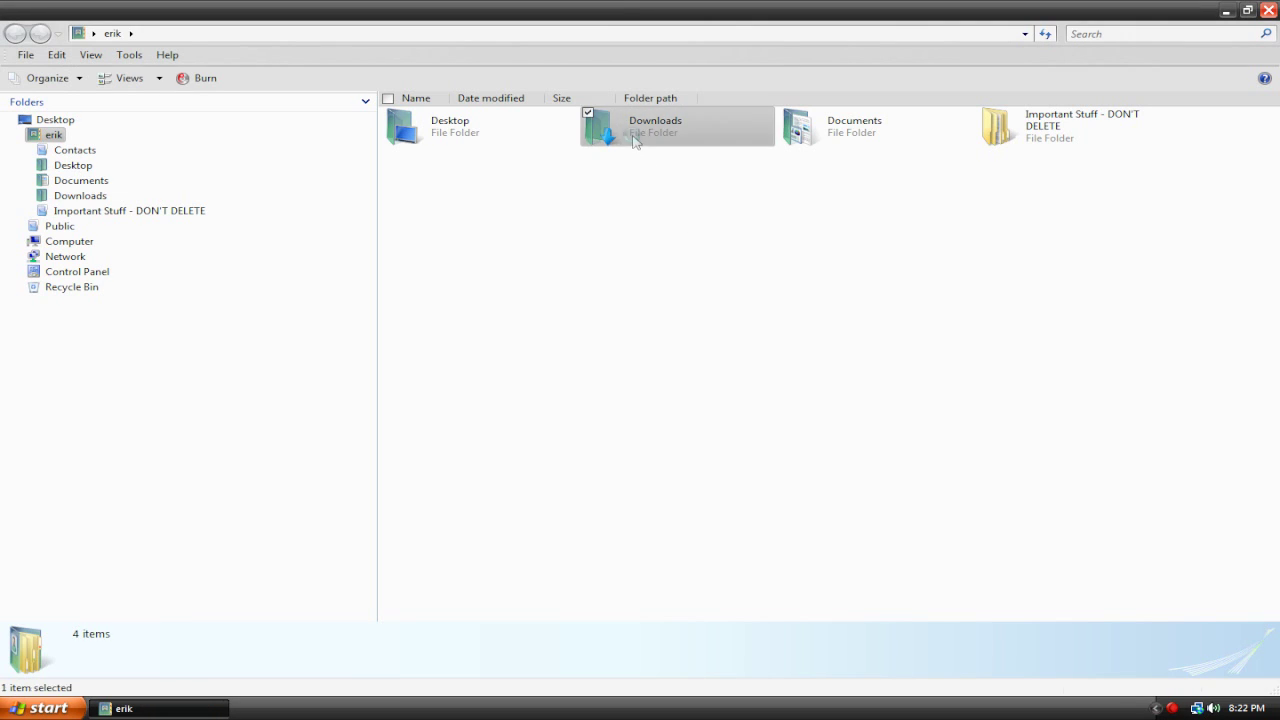
pyautogui.doubleClick(638, 146)
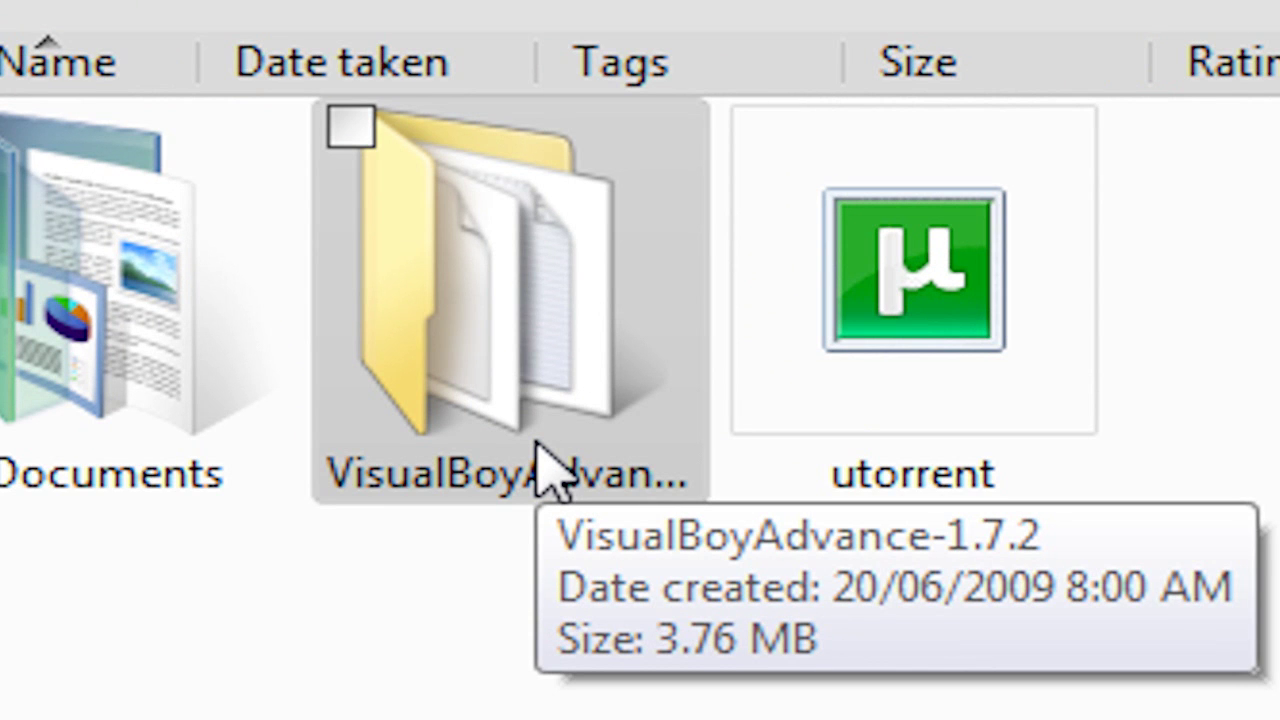
pyautogui.doubleClick(540, 460)
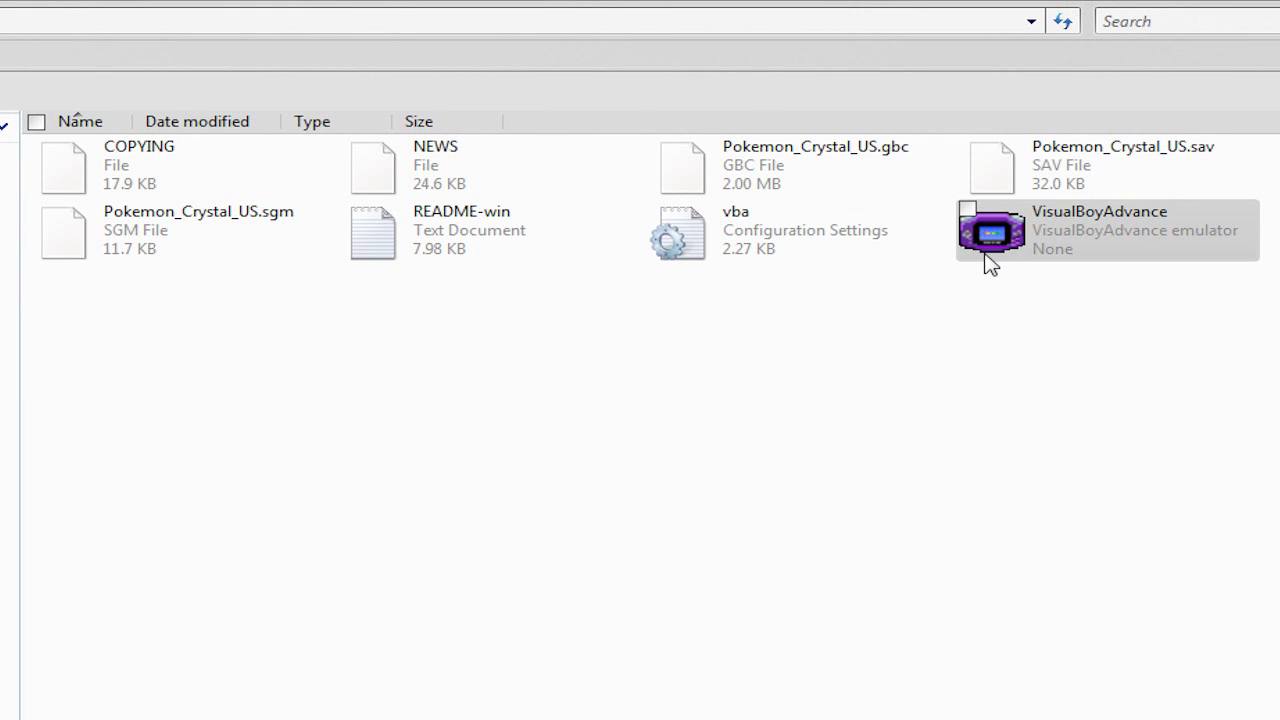
pyautogui.moveTo(1057, 262)
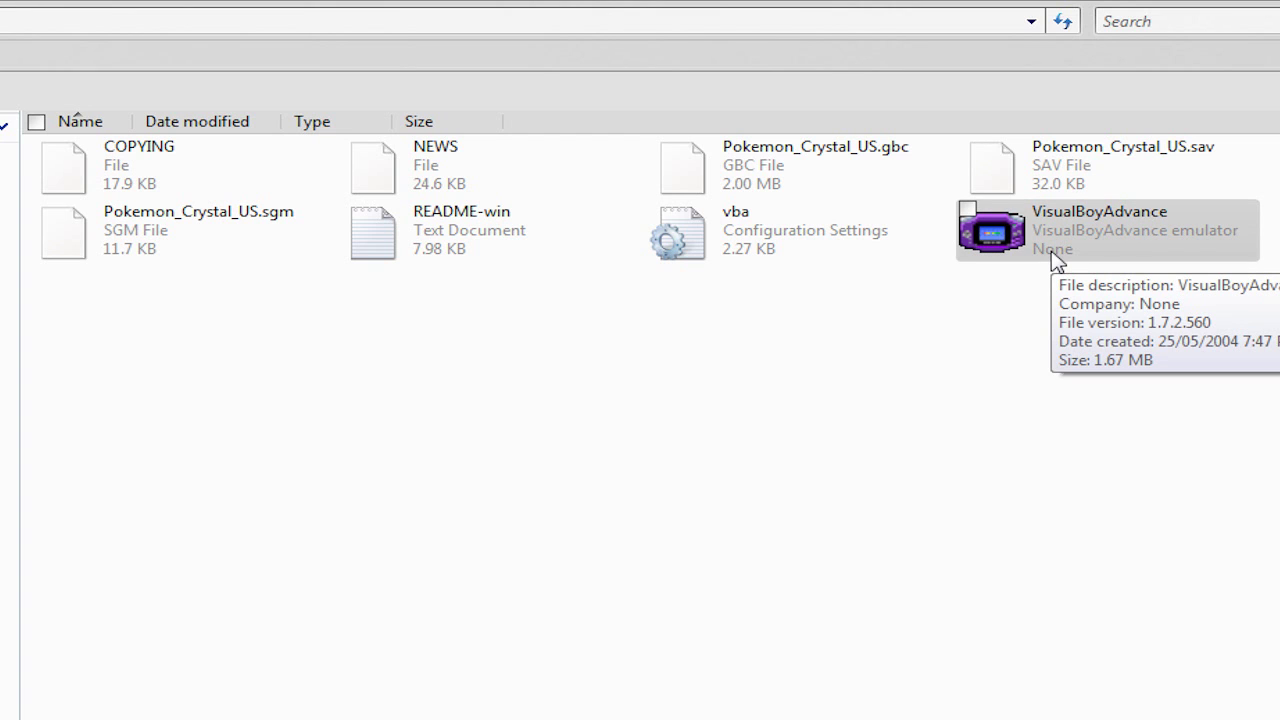
pyautogui.doubleClick(1055, 260)
pyautogui.click(492, 549)
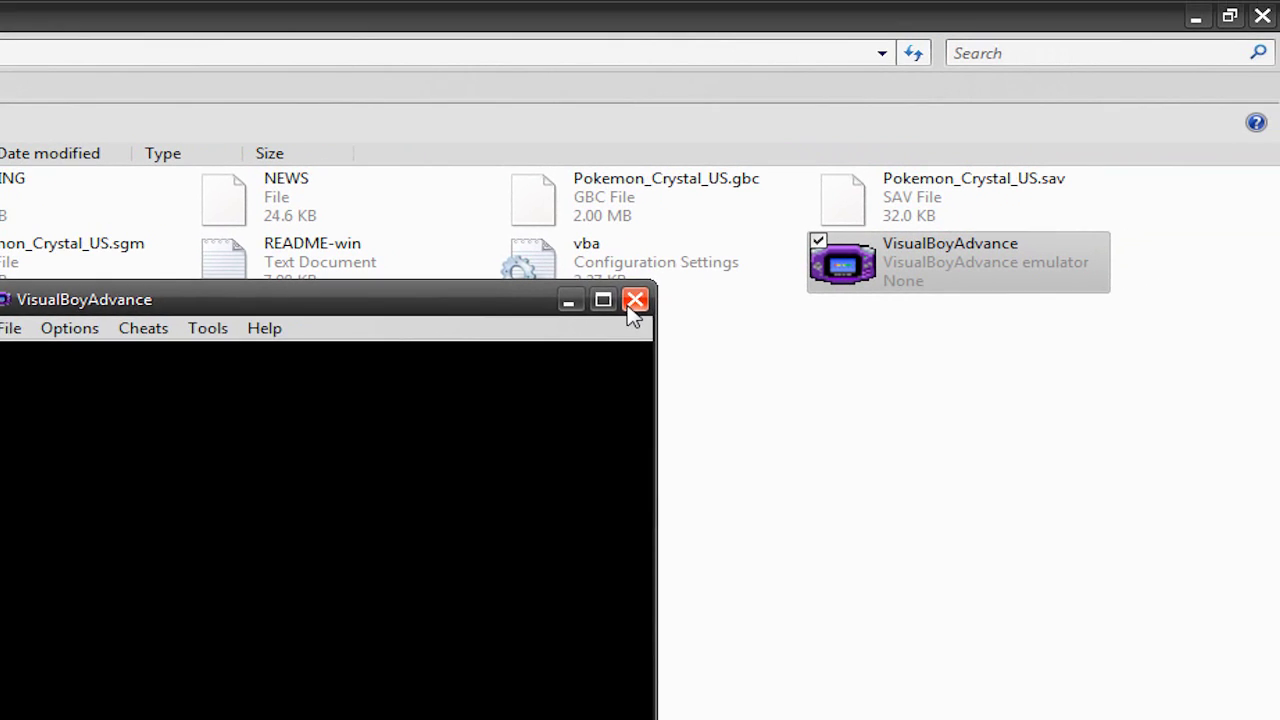
pyautogui.click(949, 137)
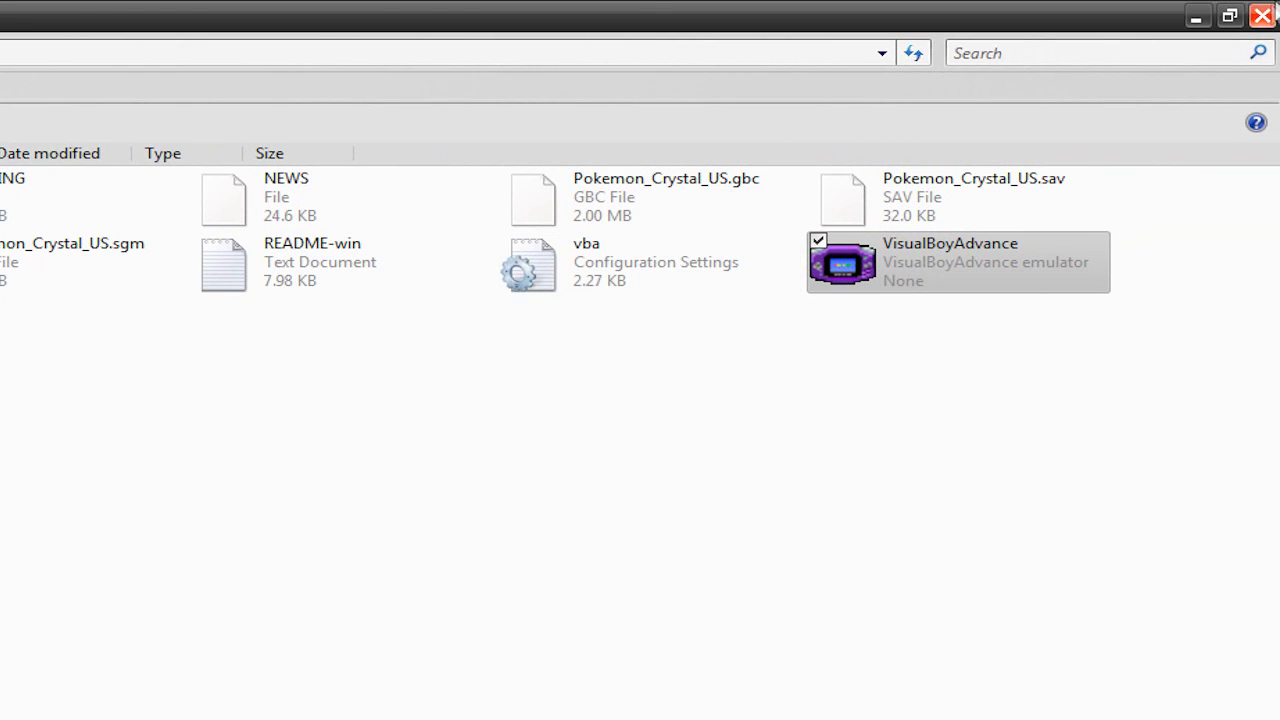
pyautogui.click(1262, 15)
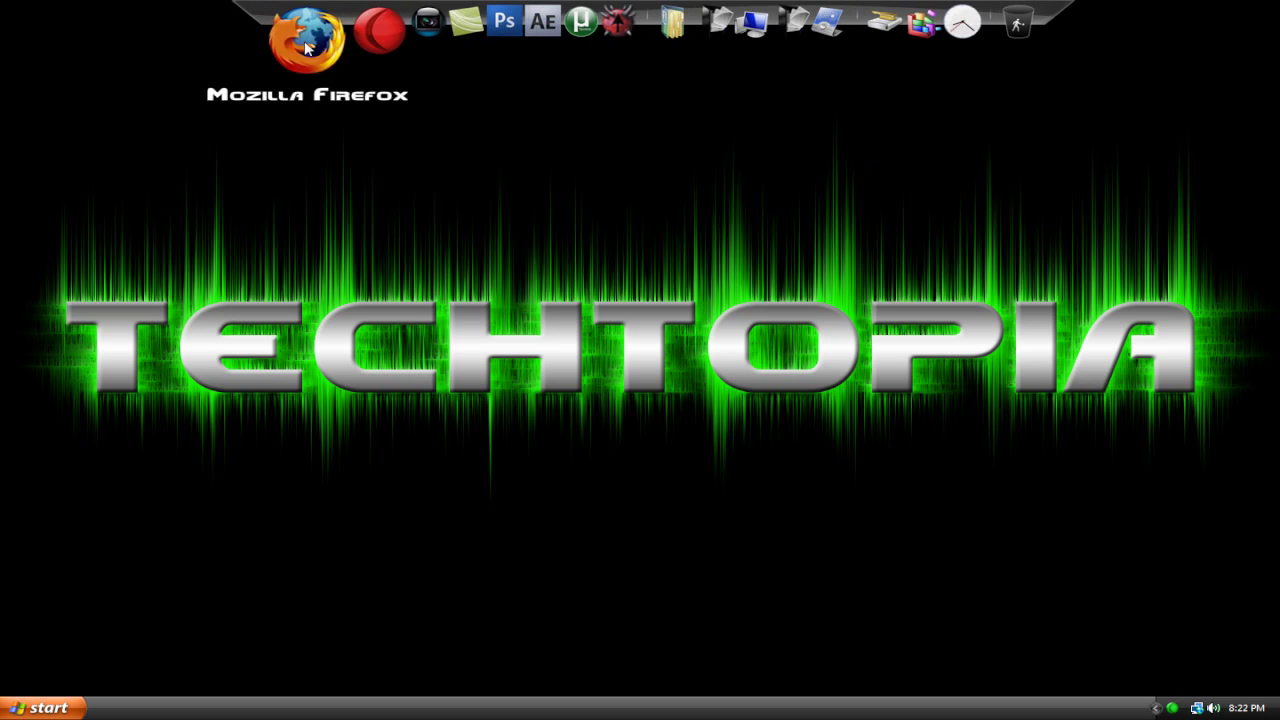
# Open Firefox, search Google for Doperoms, and open the DopeROMs site.
pyautogui.click(308, 48)
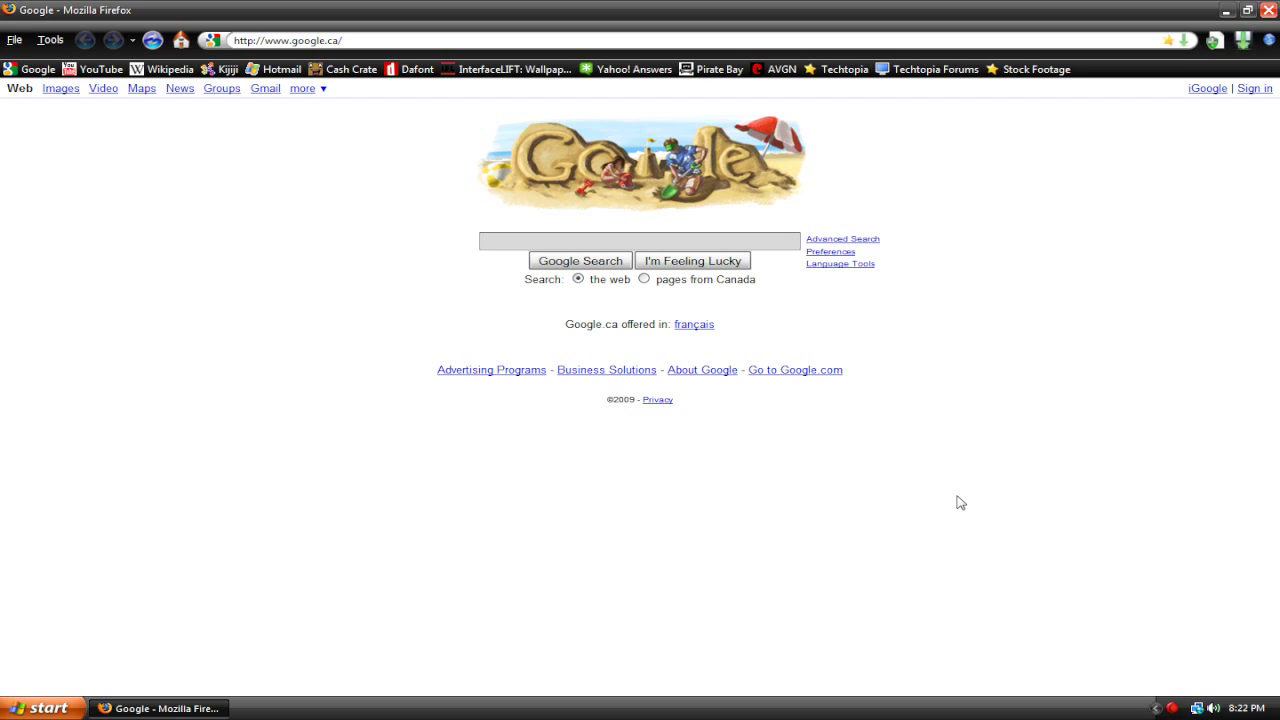
pyautogui.write('Doperoms')
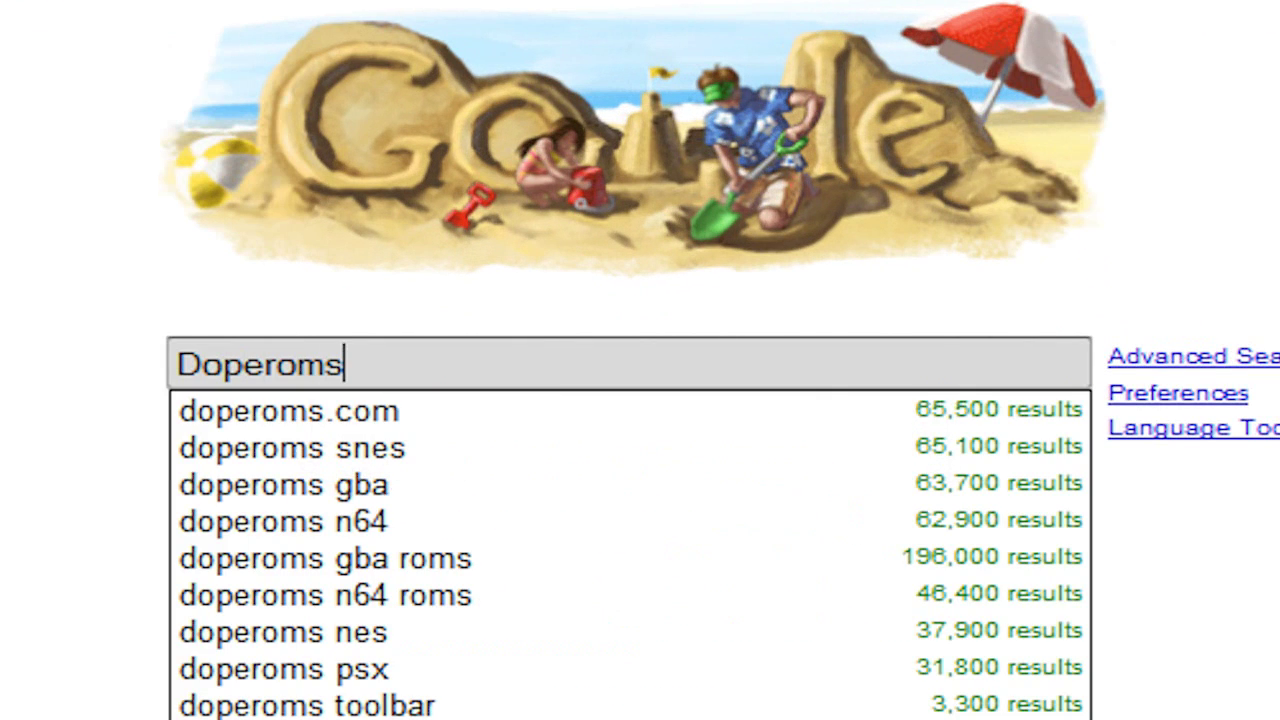
pyautogui.press('Return')
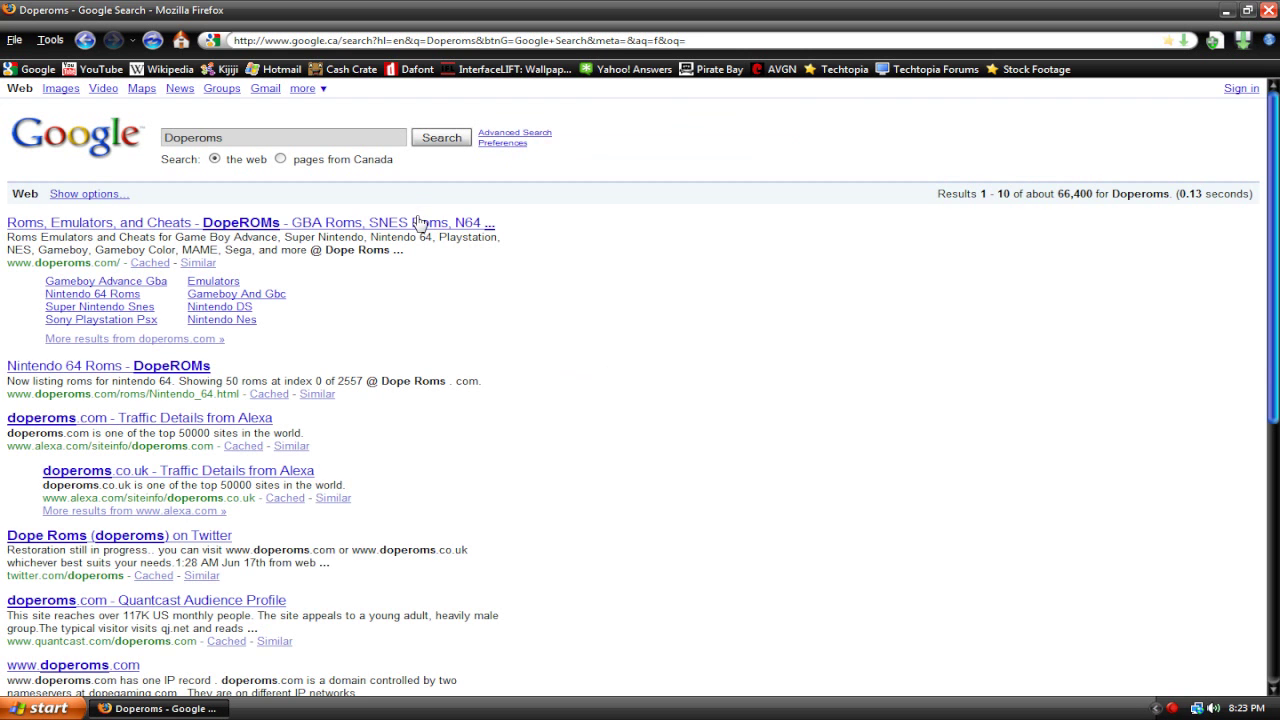
pyautogui.click(419, 222)
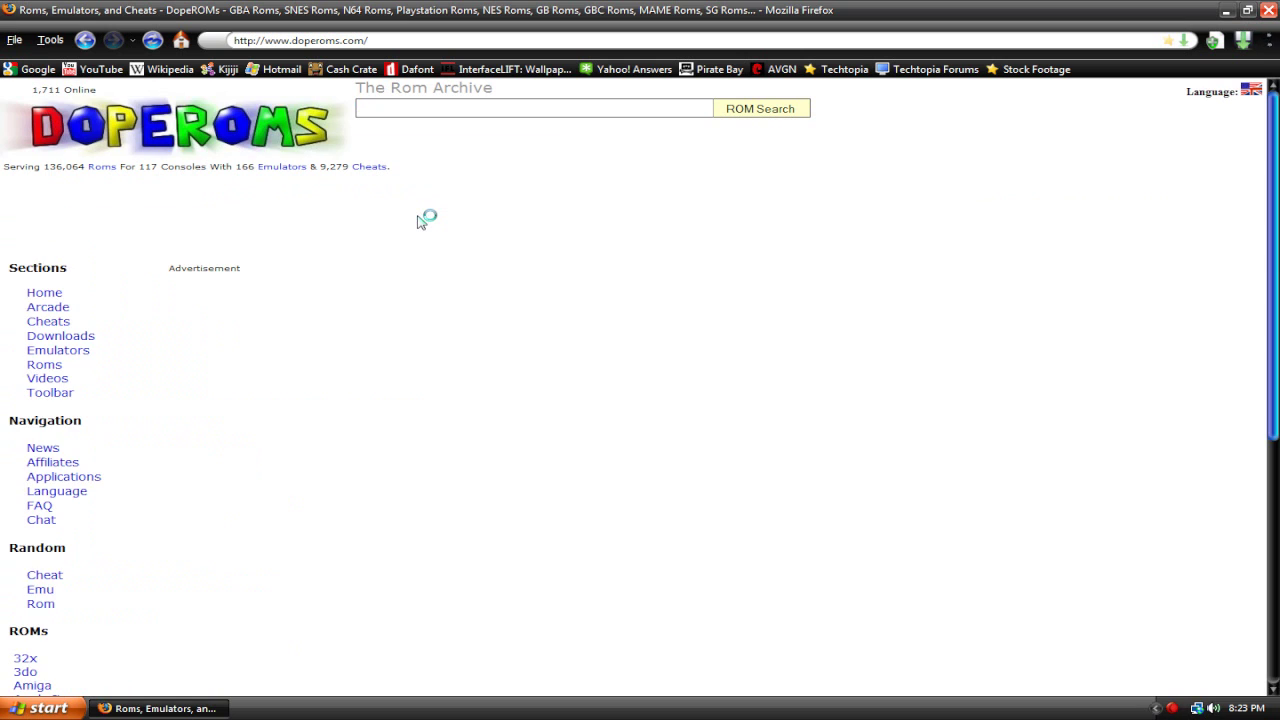
# Search the ROM archive for Pokemon Emerald and open the page of Pokemon Emerald - GBA.zip.
pyautogui.click(494, 115)
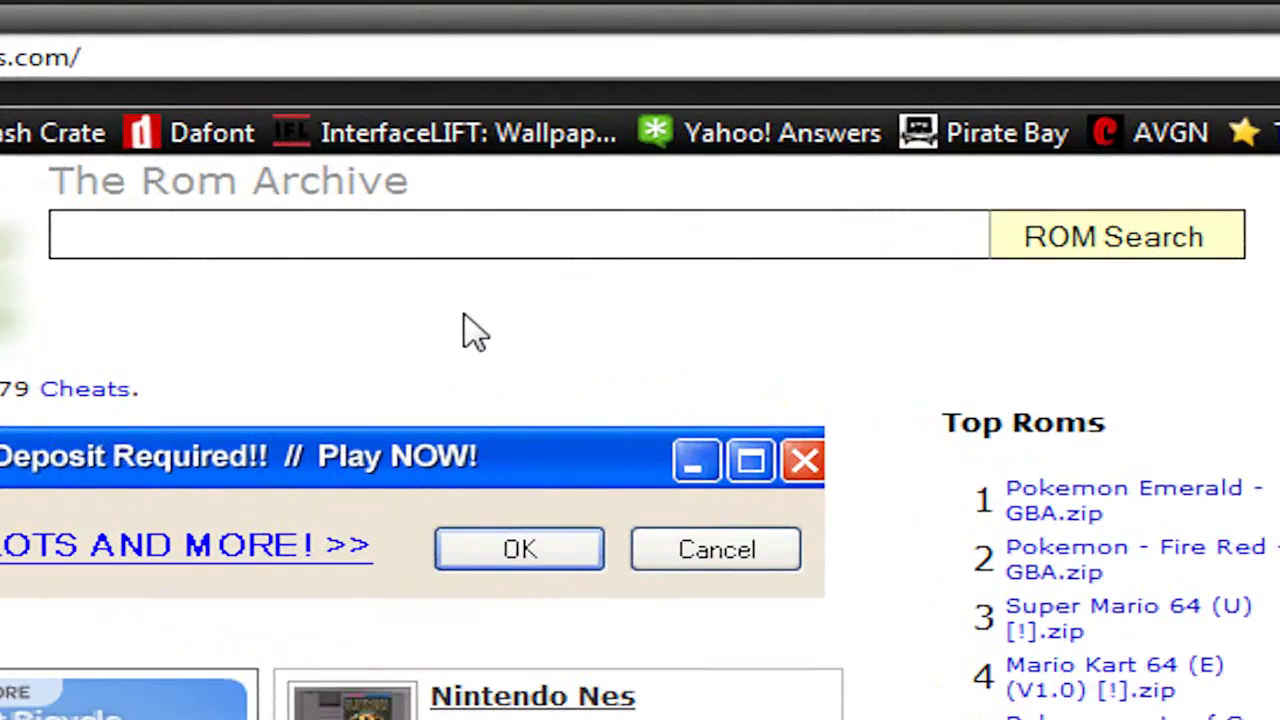
pyautogui.write('Po')
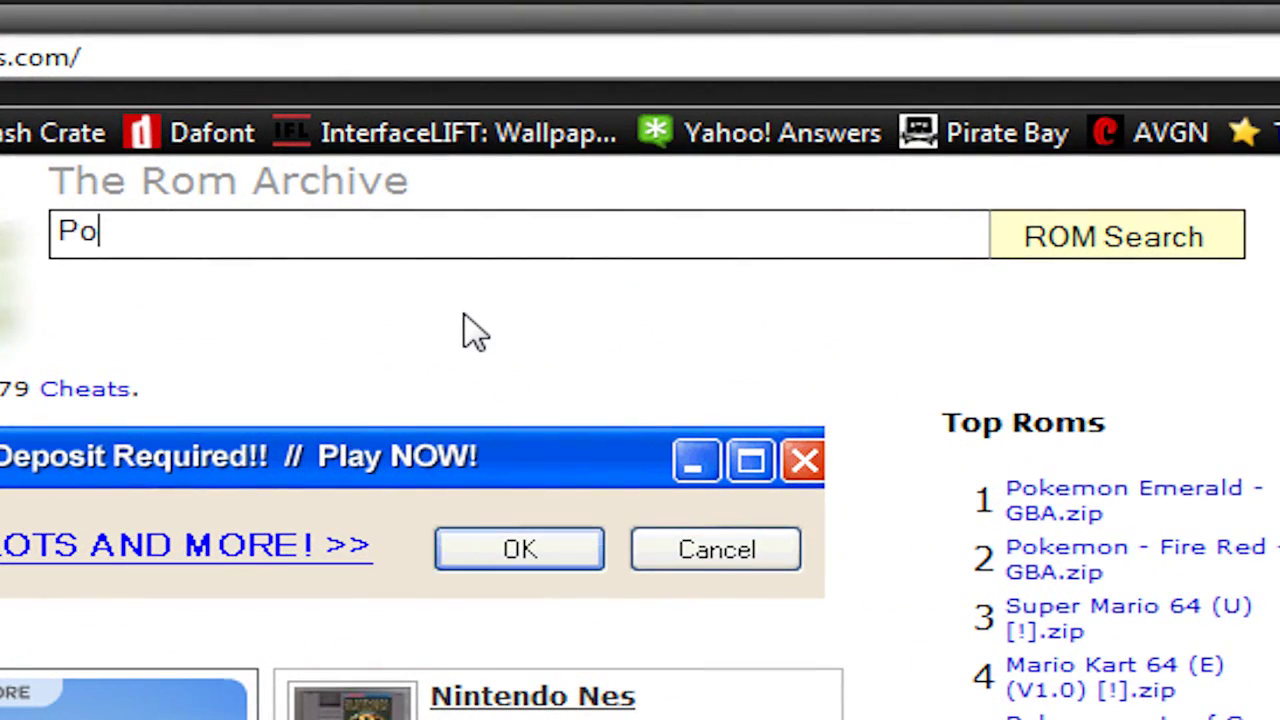
pyautogui.write('kemon ')
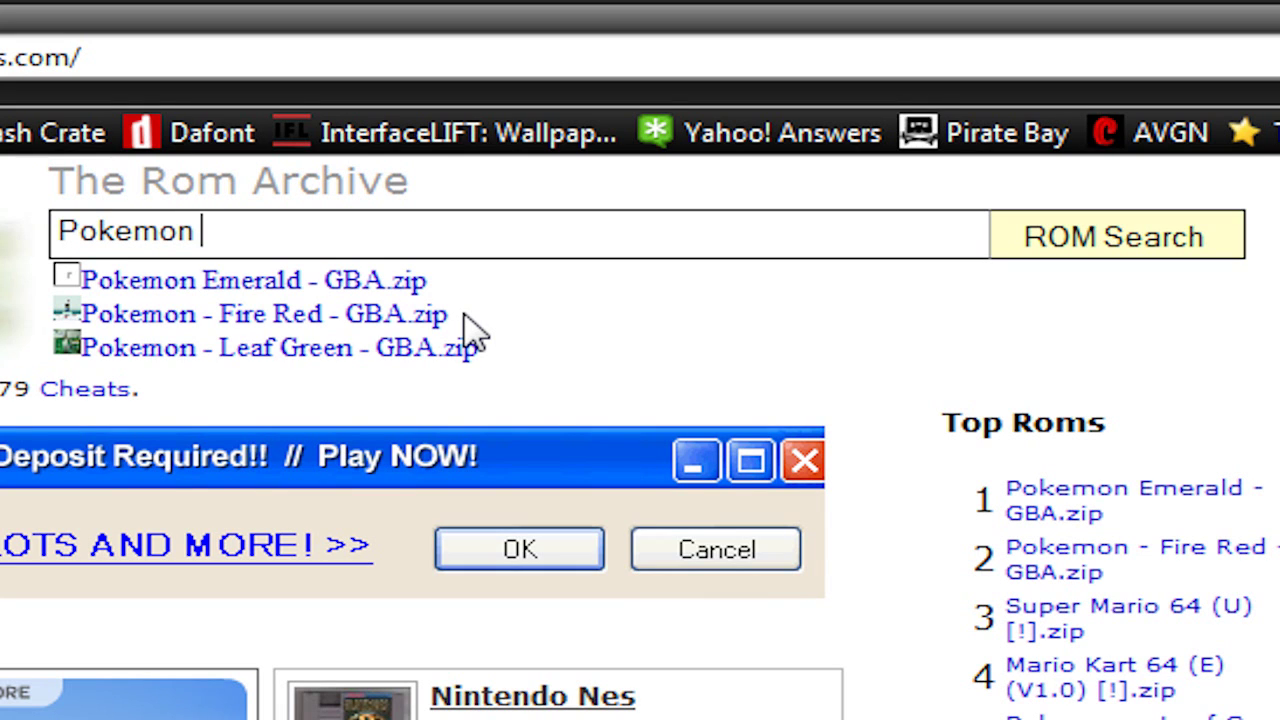
pyautogui.write('Emer')
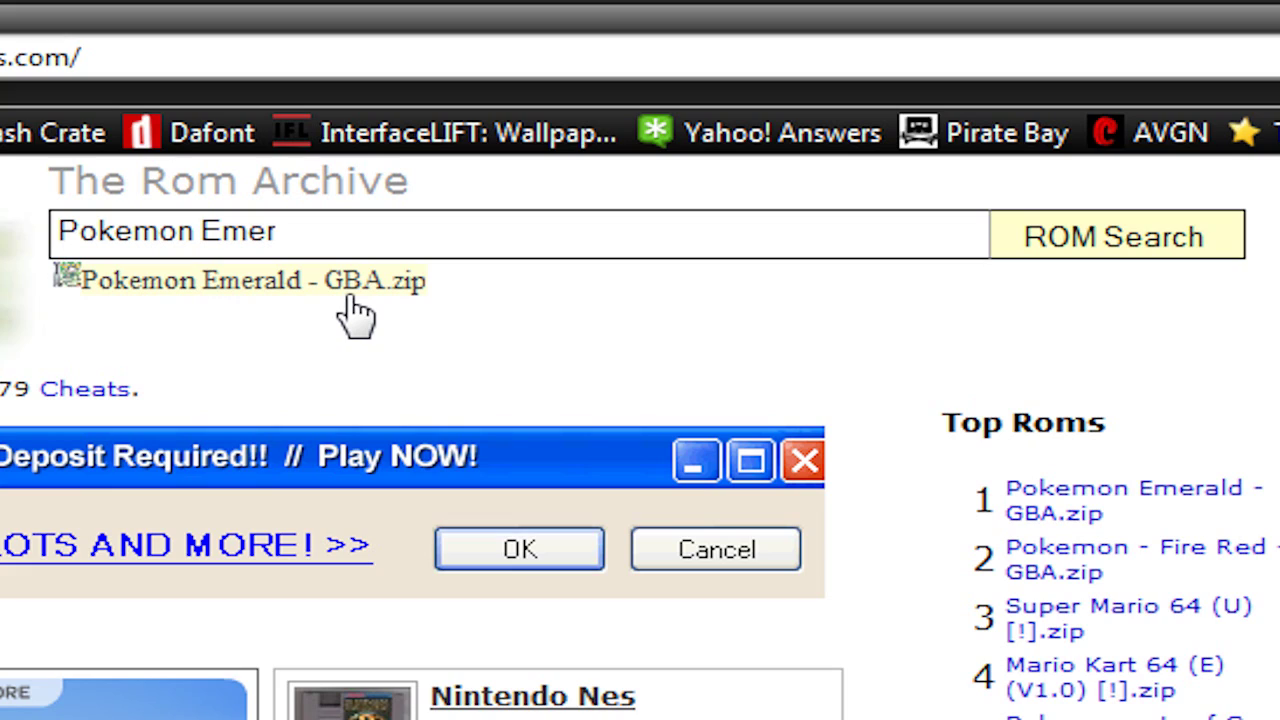
pyautogui.click(345, 298)
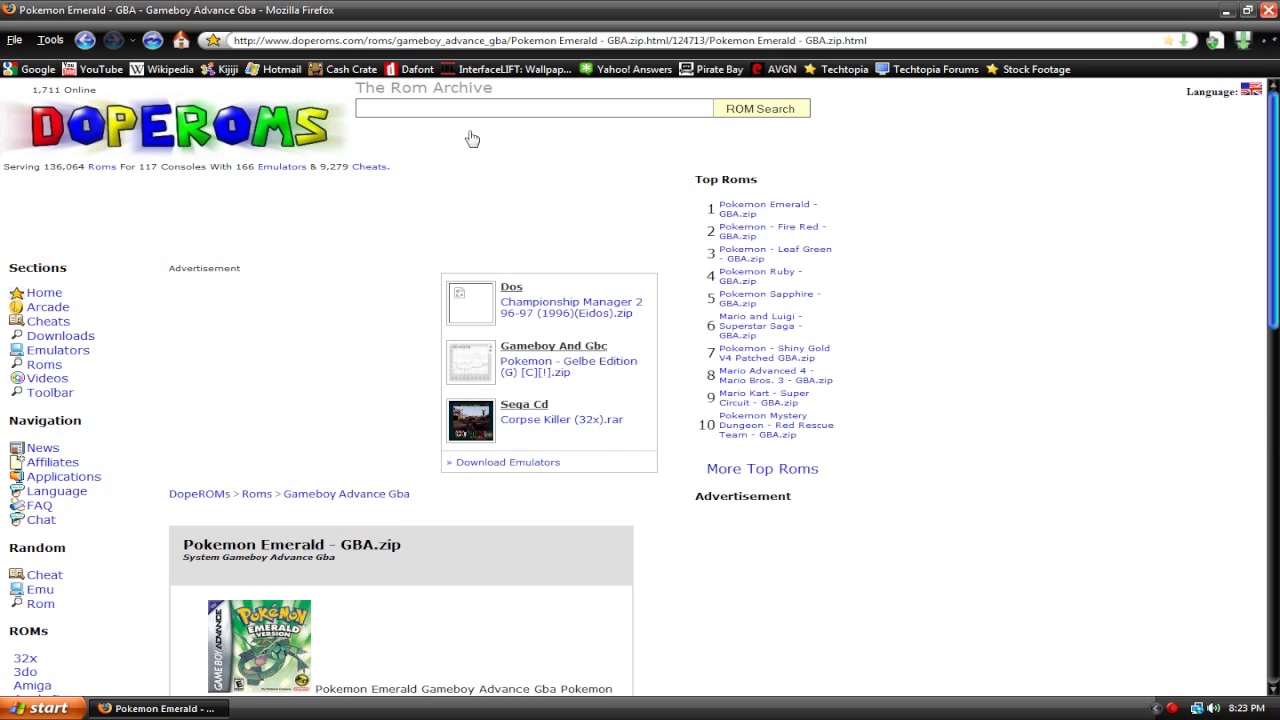
# Open the download page for the Pokemon Emerald ROM.
pyautogui.scroll(-7, 300, 245)
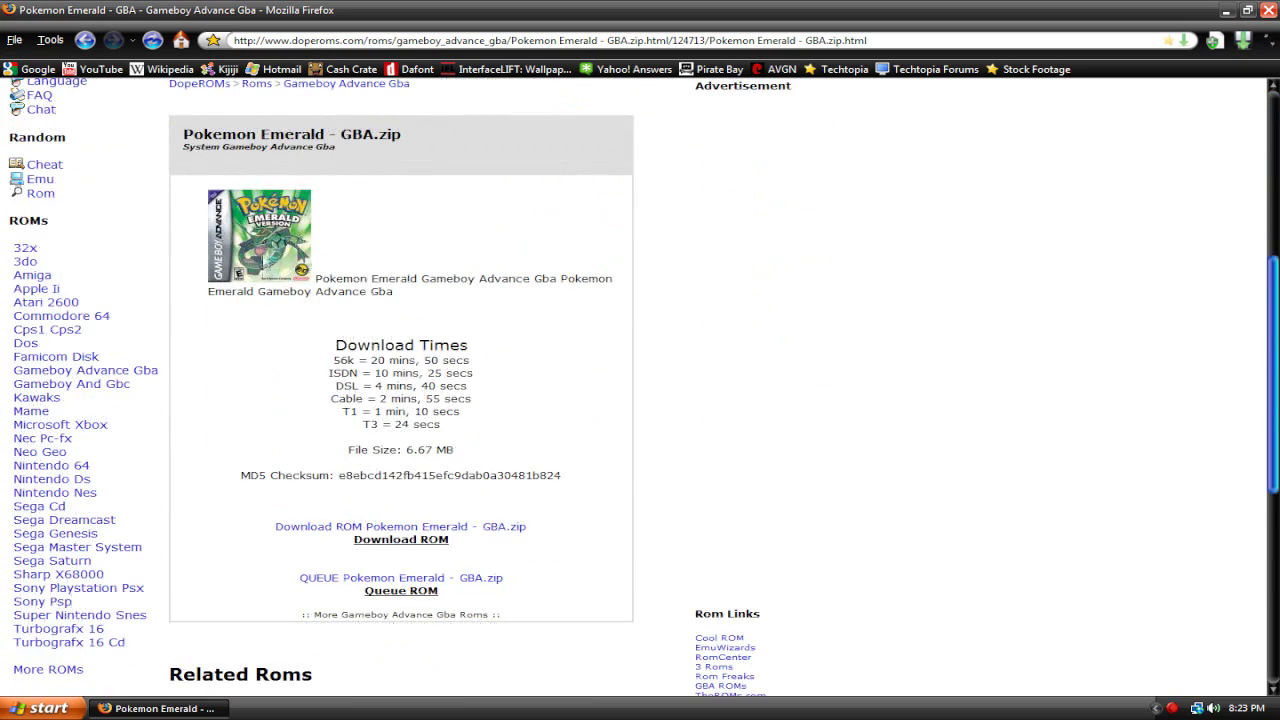
pyautogui.scroll(-3, 263, 252)
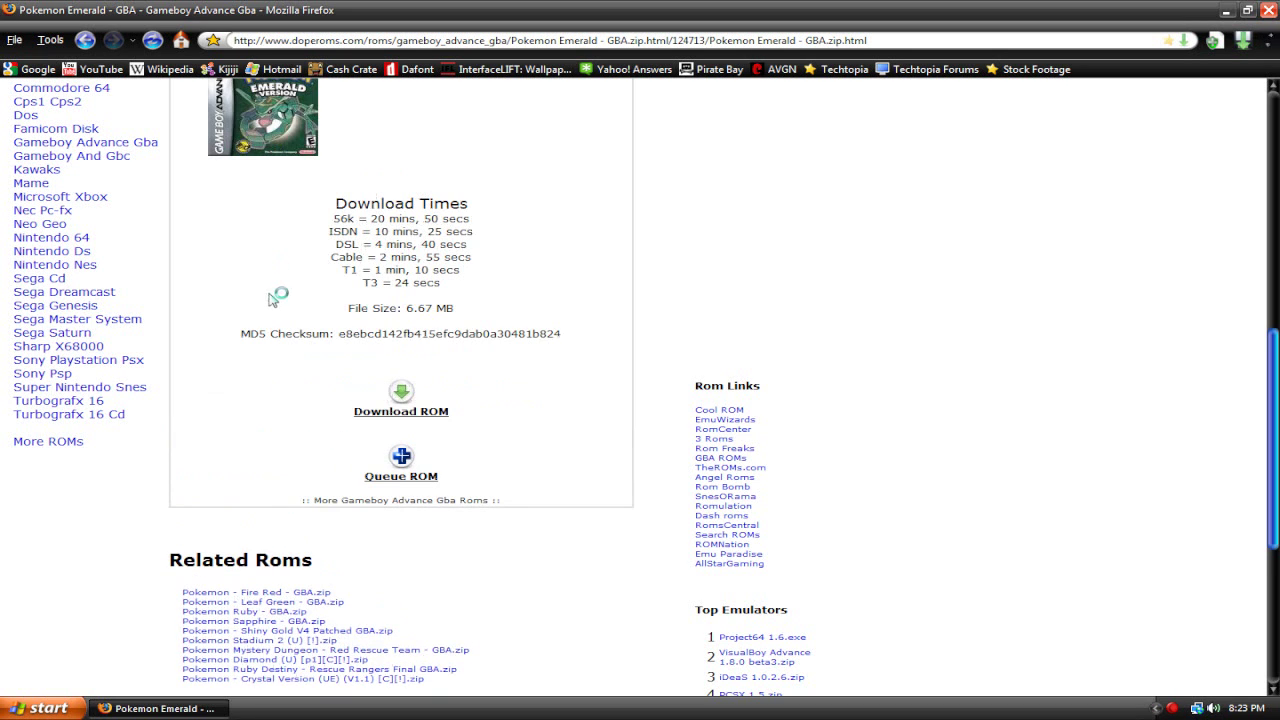
pyautogui.scroll(1, 258, 290)
pyautogui.scroll(1, 287, 258)
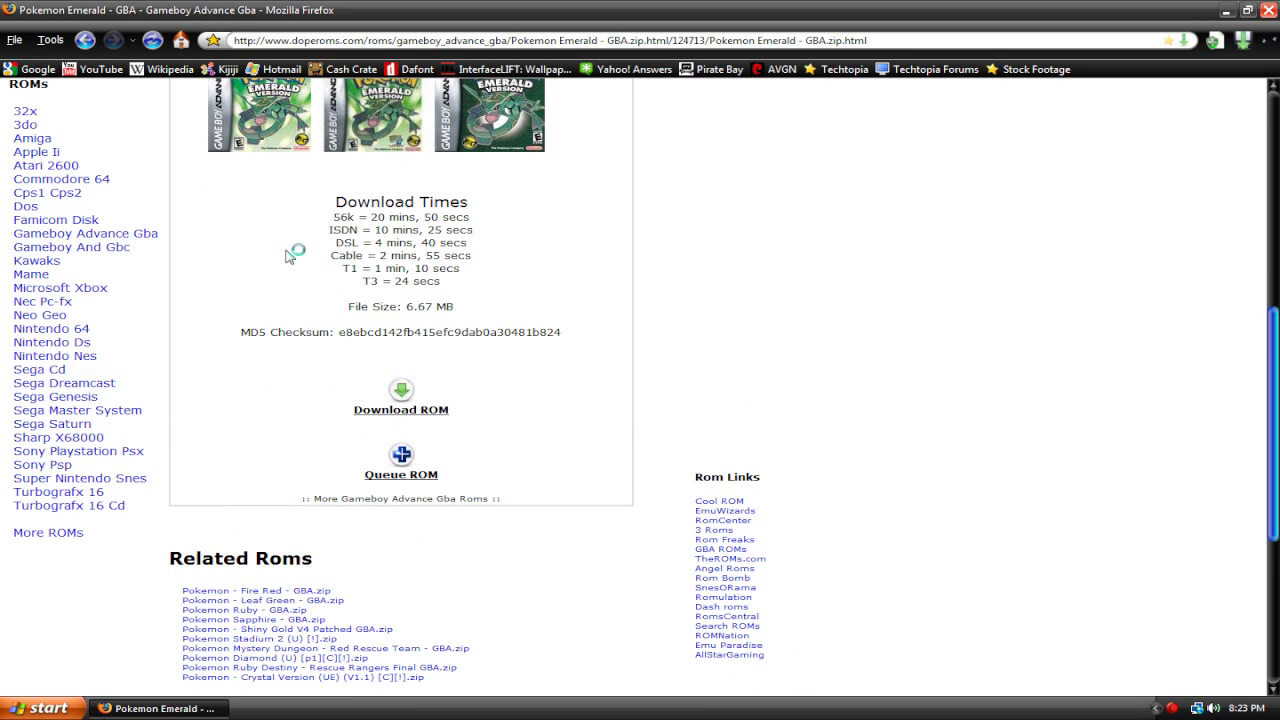
pyautogui.click(386, 414)
# Try to download Pokemon Emerald - GBA.zip directly from its link, and return to the download page.
pyautogui.scroll(-12, 366, 398)
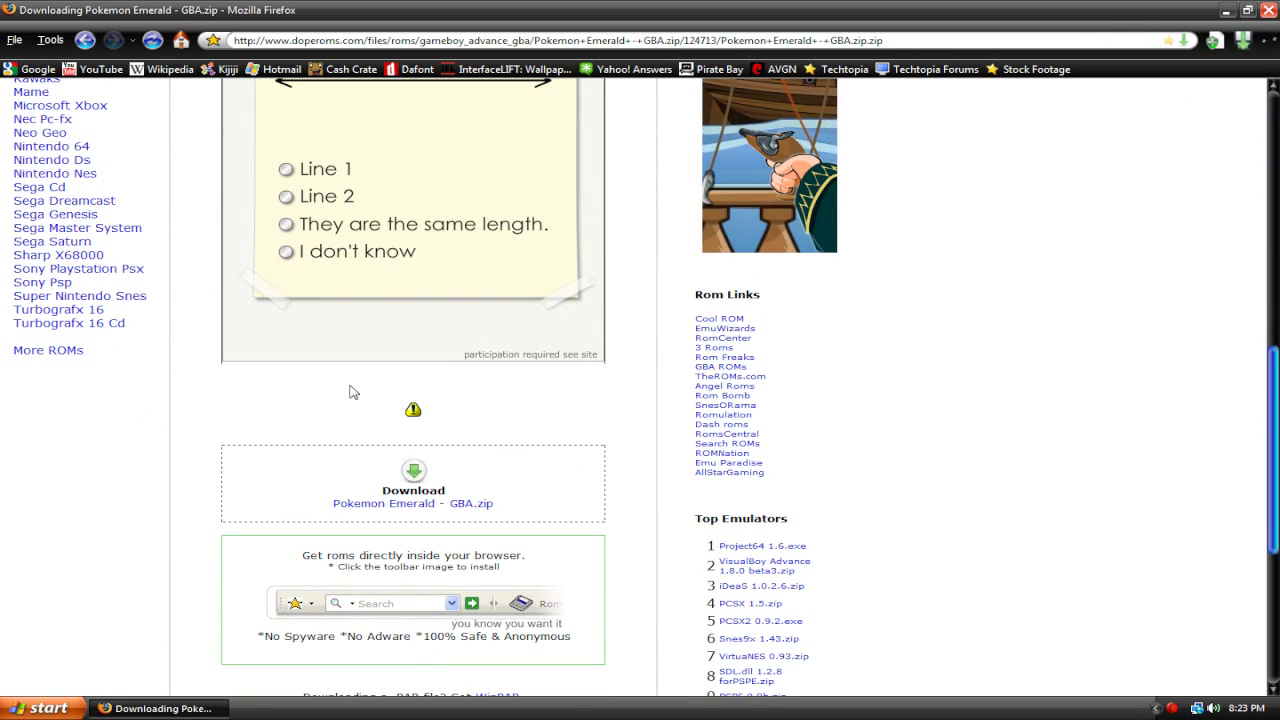
pyautogui.scroll(-2, 340, 392)
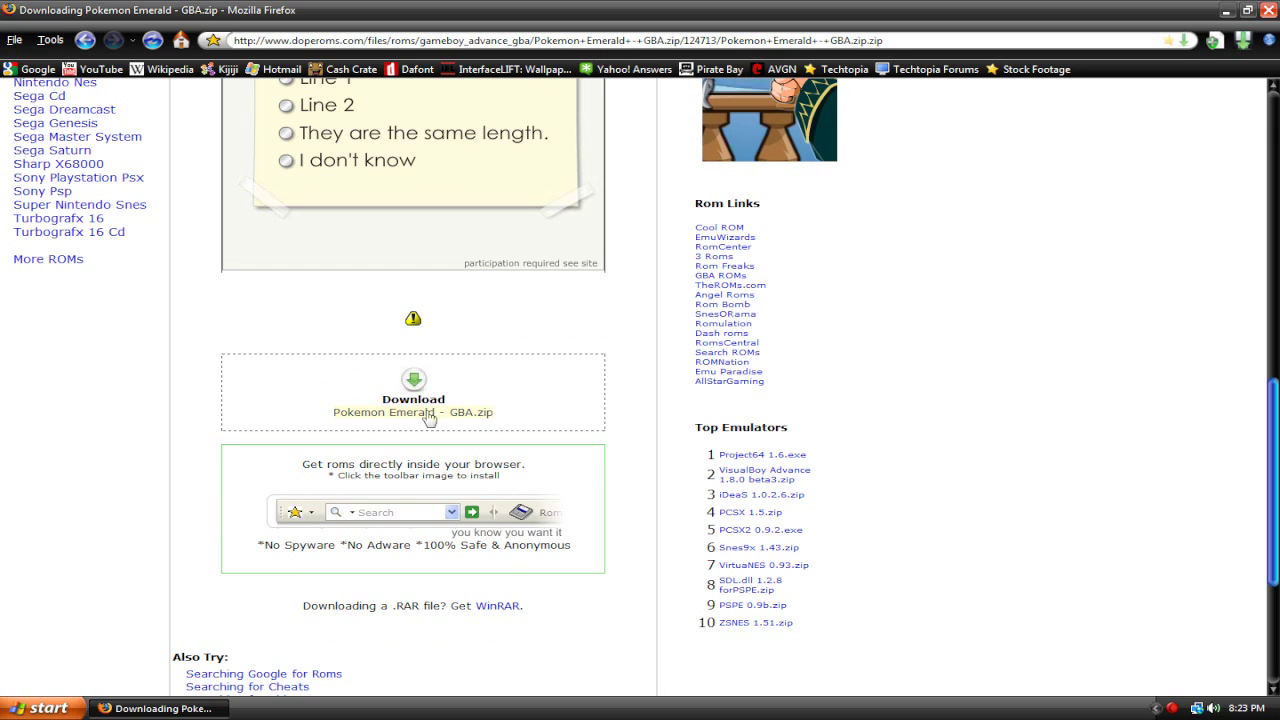
pyautogui.click(489, 418)
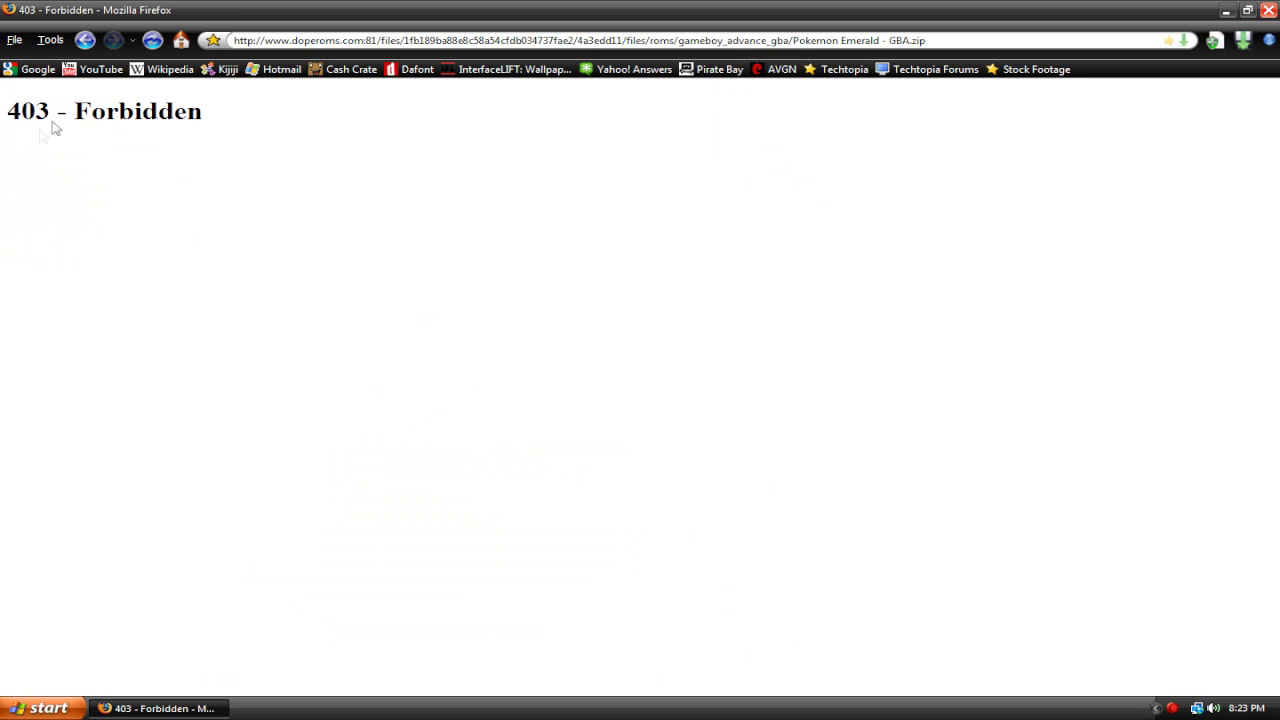
pyautogui.moveTo(24, 110); pyautogui.dragTo(238, 117)
pyautogui.click(293, 159)
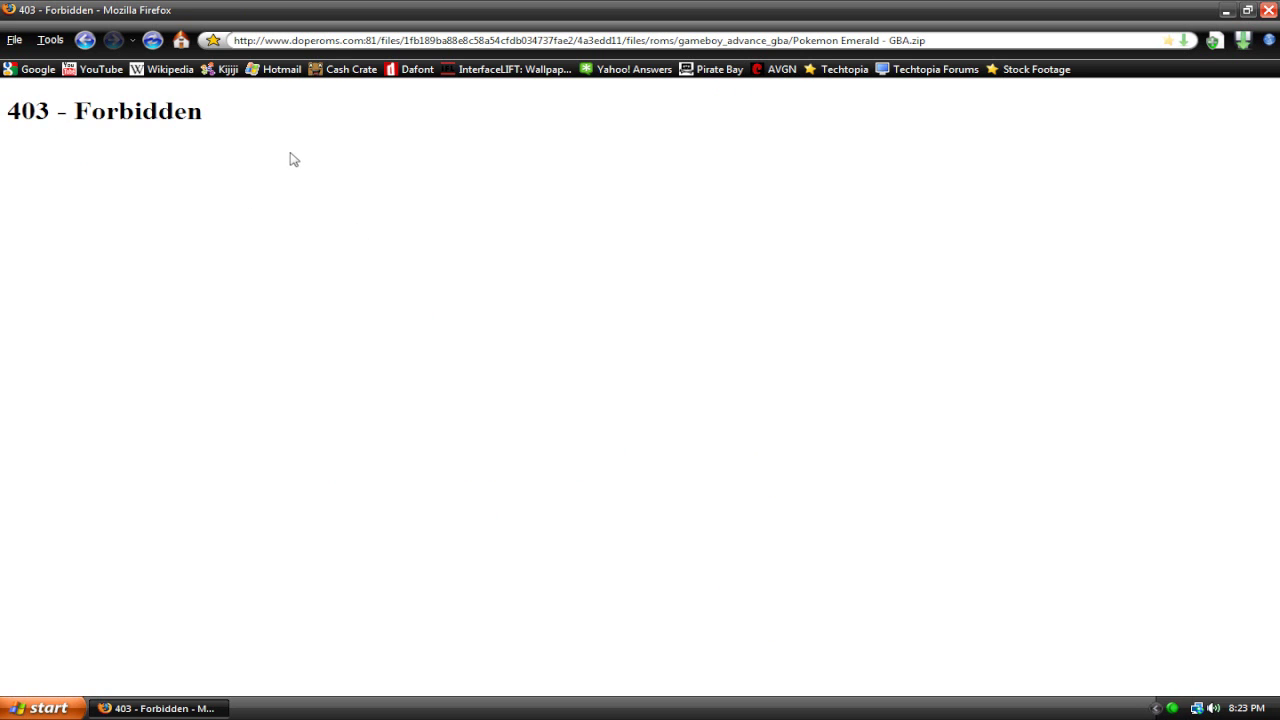
pyautogui.click(86, 40)
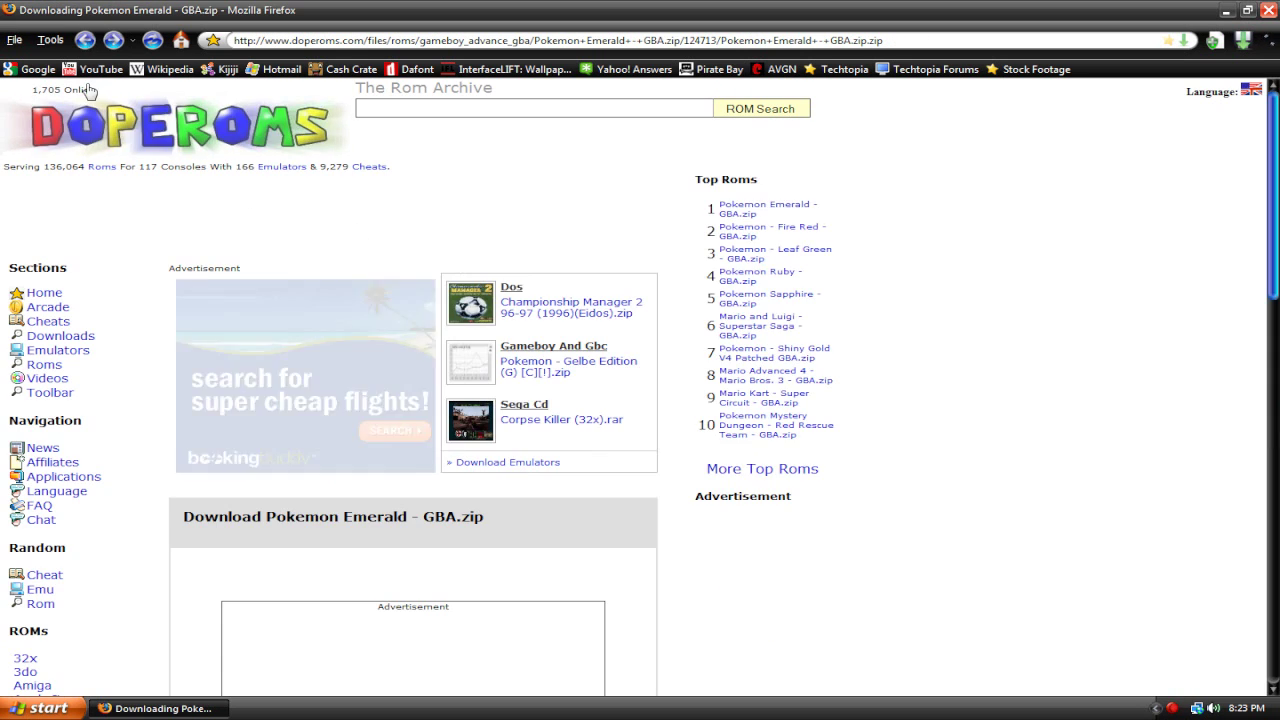
# Save the link target of Pokemon Emerald - GBA.zip to the Downloads folder as GETFILE_Pokemon Emerald - GBA.
pyautogui.scroll(-10, 72, 343)
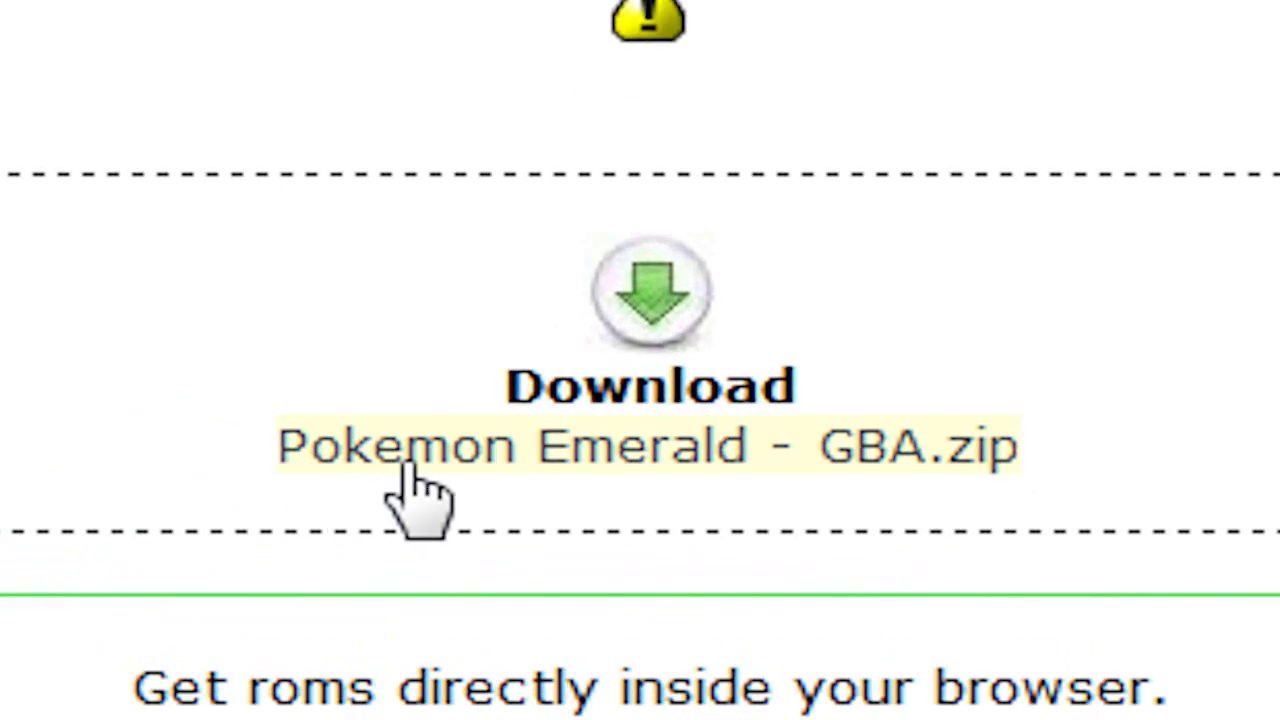
pyautogui.rightClick(410, 466)
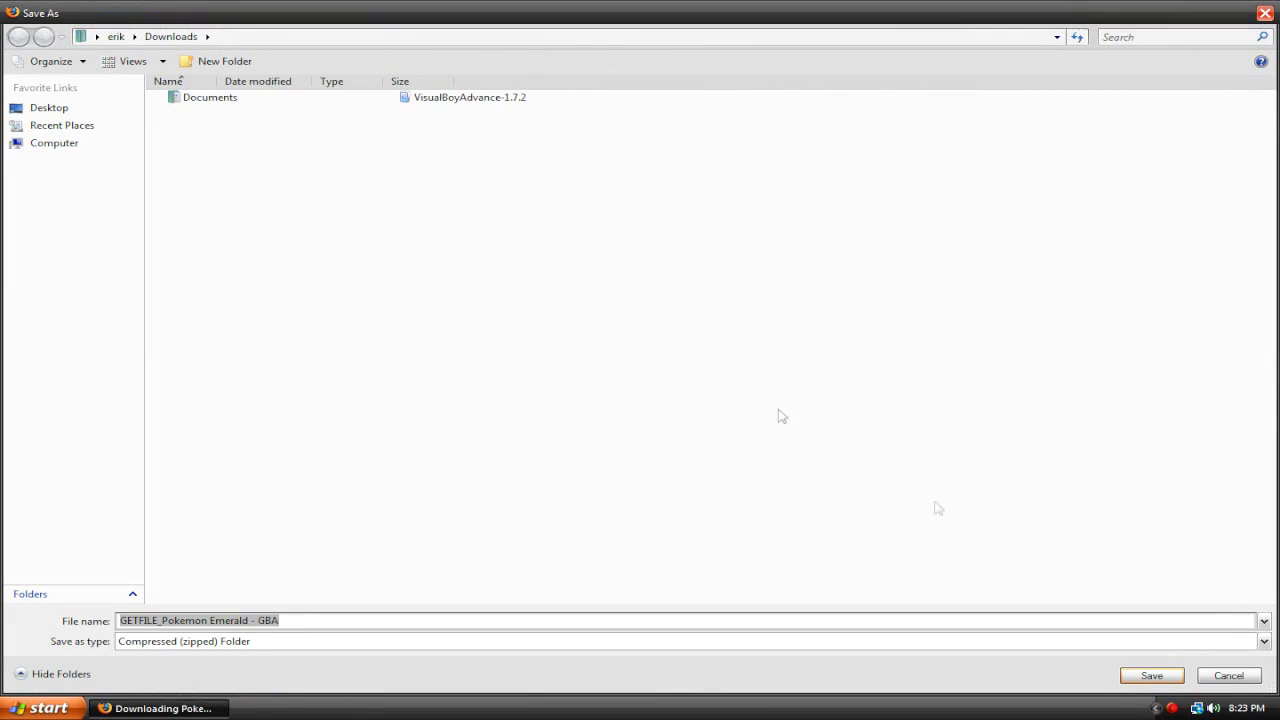
pyautogui.click(574, 336)
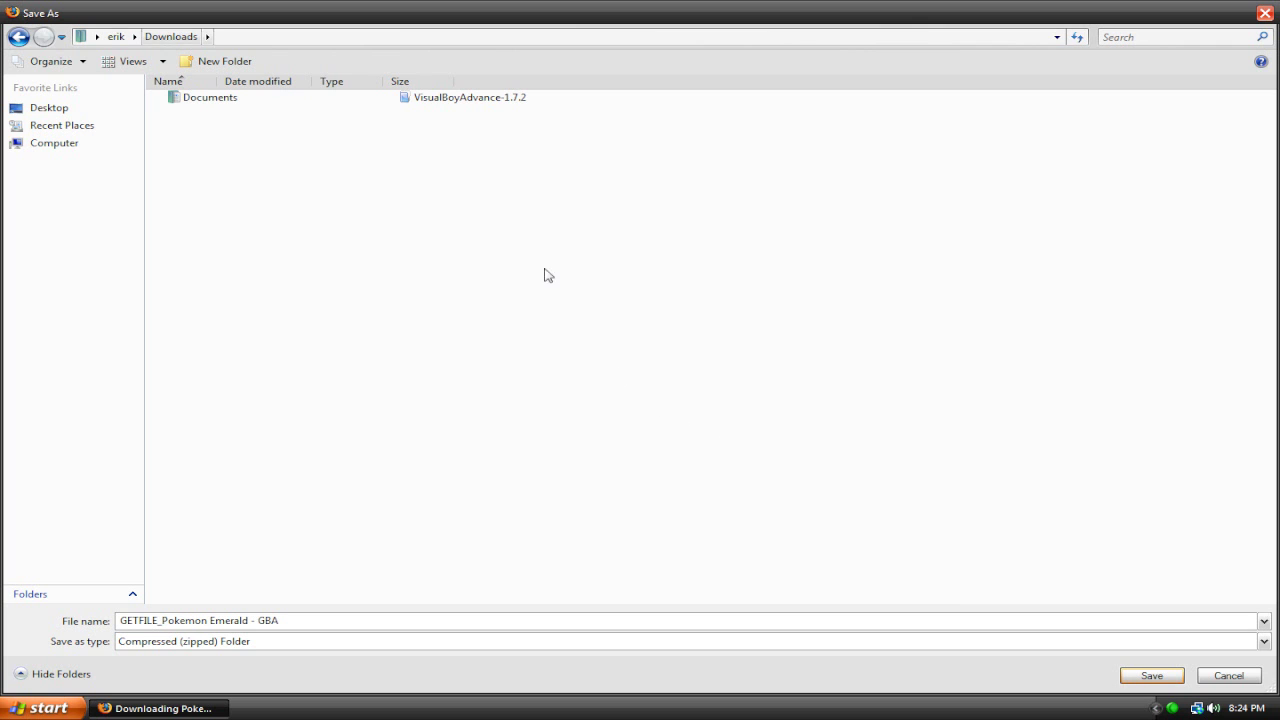
pyautogui.click(1150, 676)
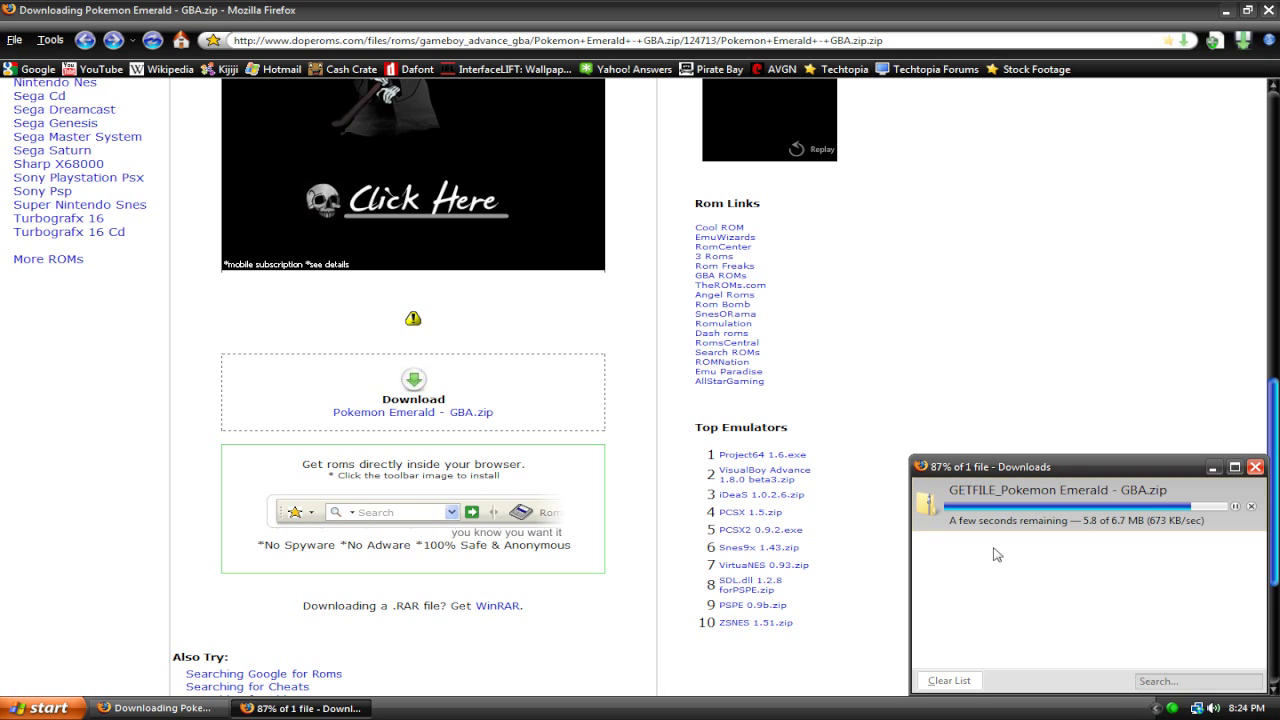
# Open the downloaded GETFILE_Pokemon Emerald - GBA archive and extract all its files into the VisualBoyAdvance-1.7.2 folder in Downloads.
pyautogui.doubleClick(1016, 497)
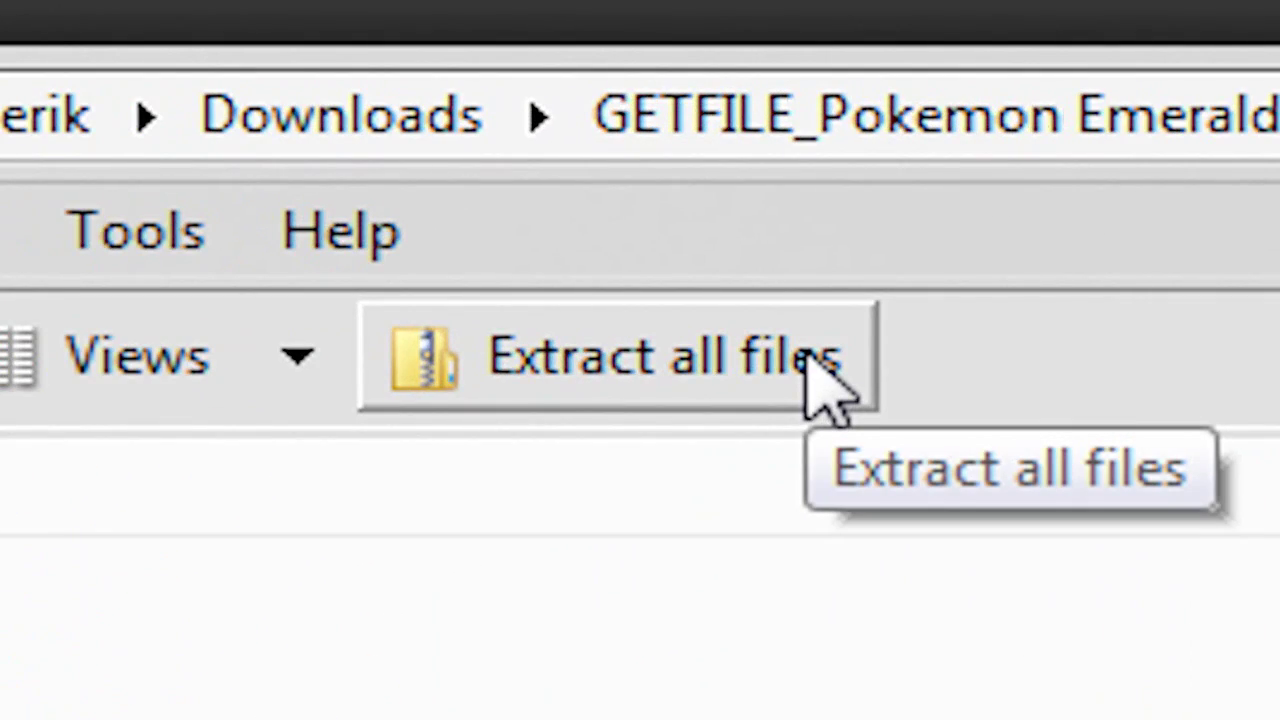
pyautogui.click(822, 385)
pyautogui.click(1160, 338)
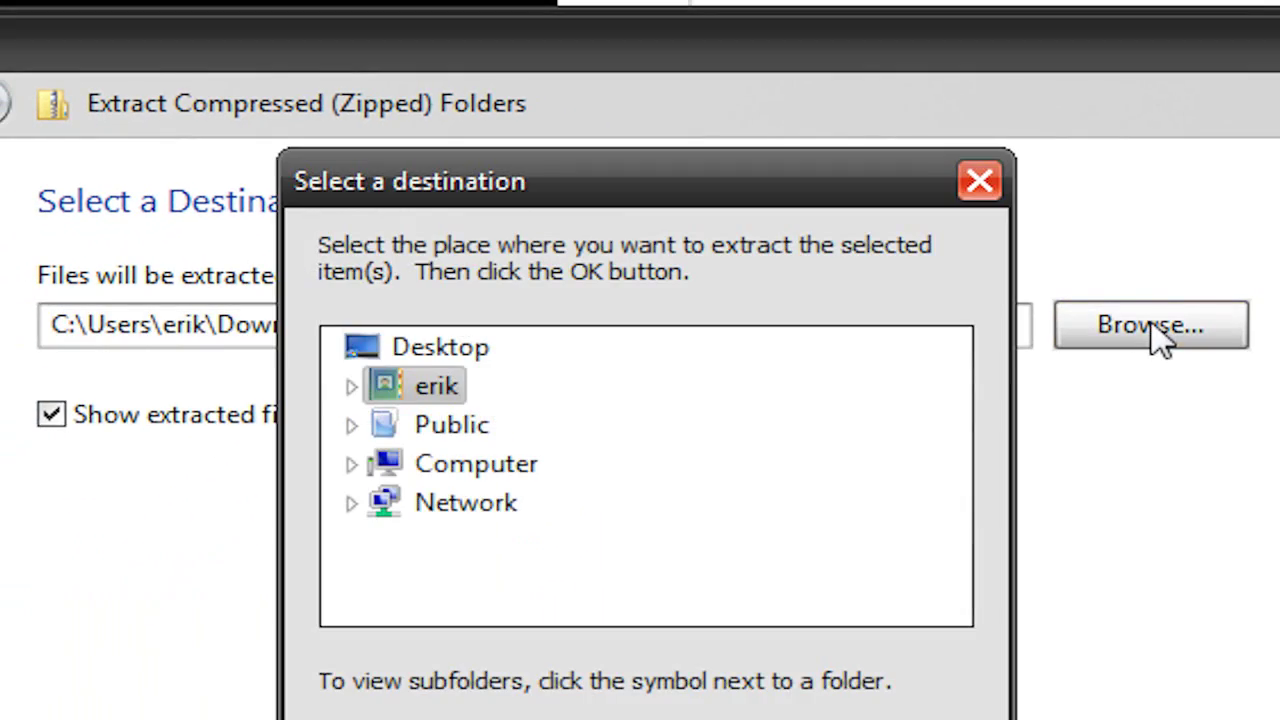
pyautogui.click(351, 387)
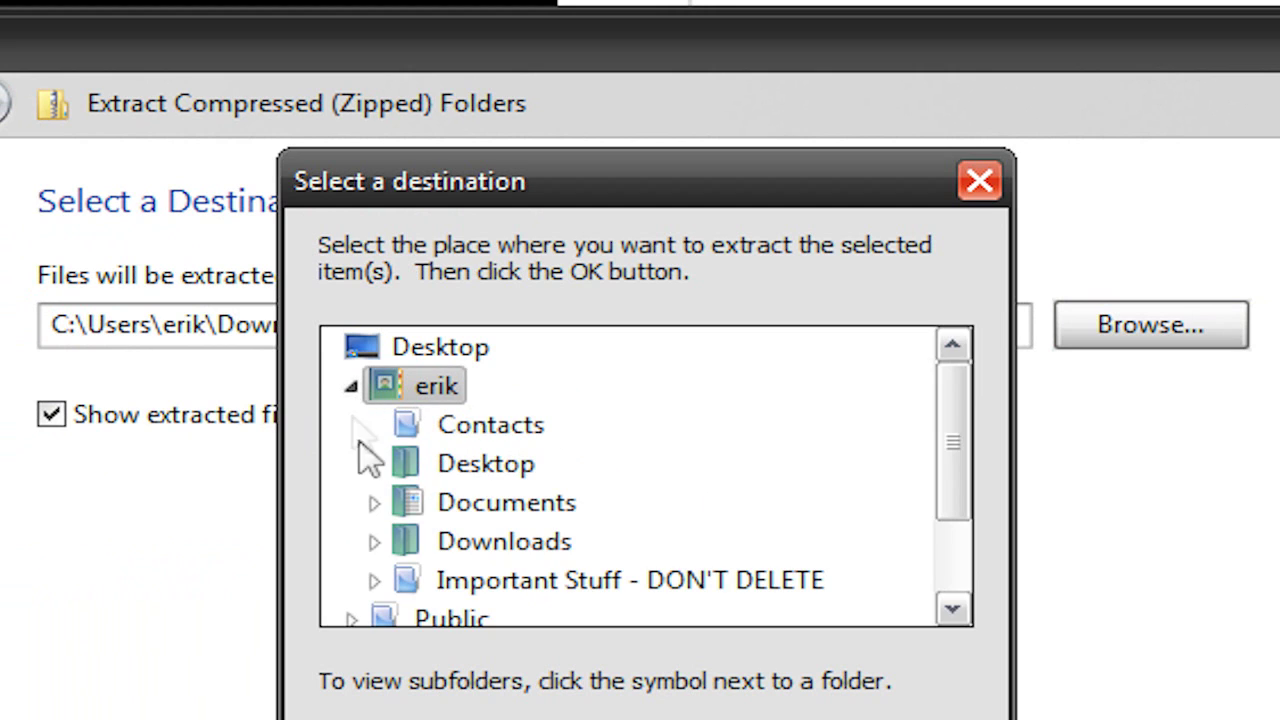
pyautogui.click(376, 543)
pyautogui.click(523, 592)
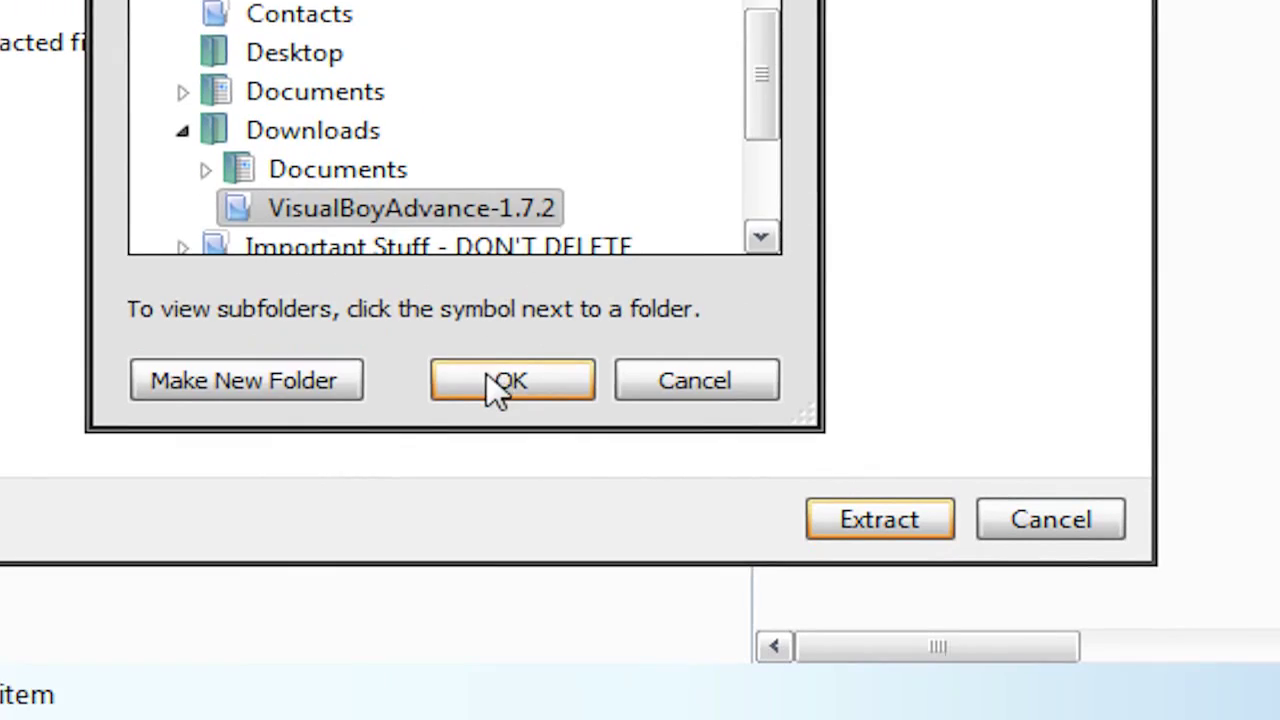
pyautogui.click(497, 390)
pyautogui.click(879, 519)
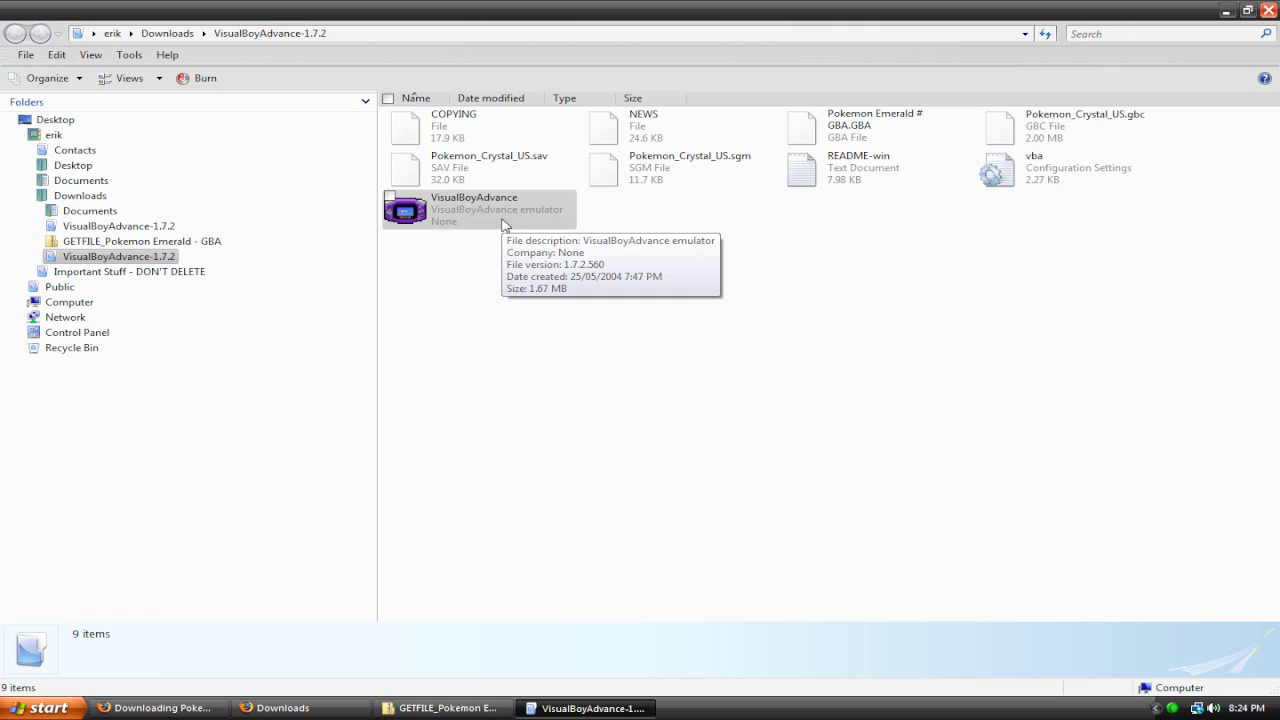
# Run the VisualBoyAdvance emulator, load the ROM Pokemon Emerald # GBA.GBA, and skip the game's intro to the title screen.
pyautogui.doubleClick(494, 214)
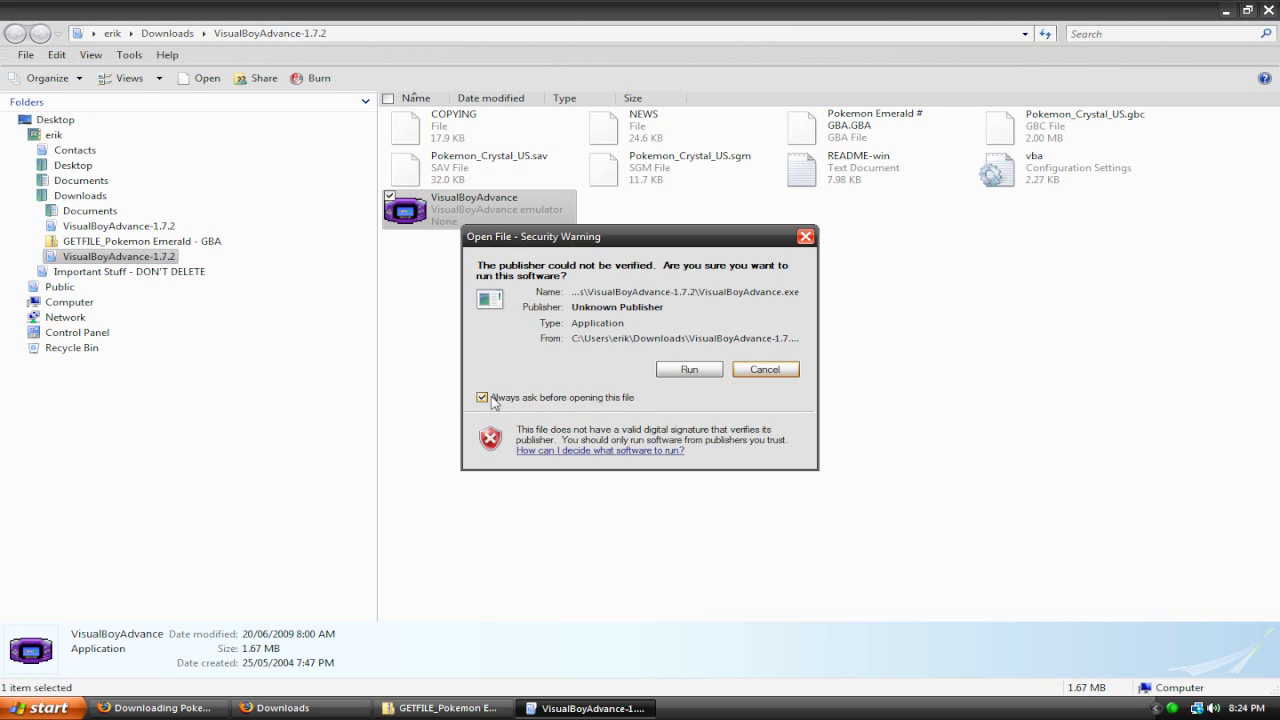
pyautogui.click(689, 369)
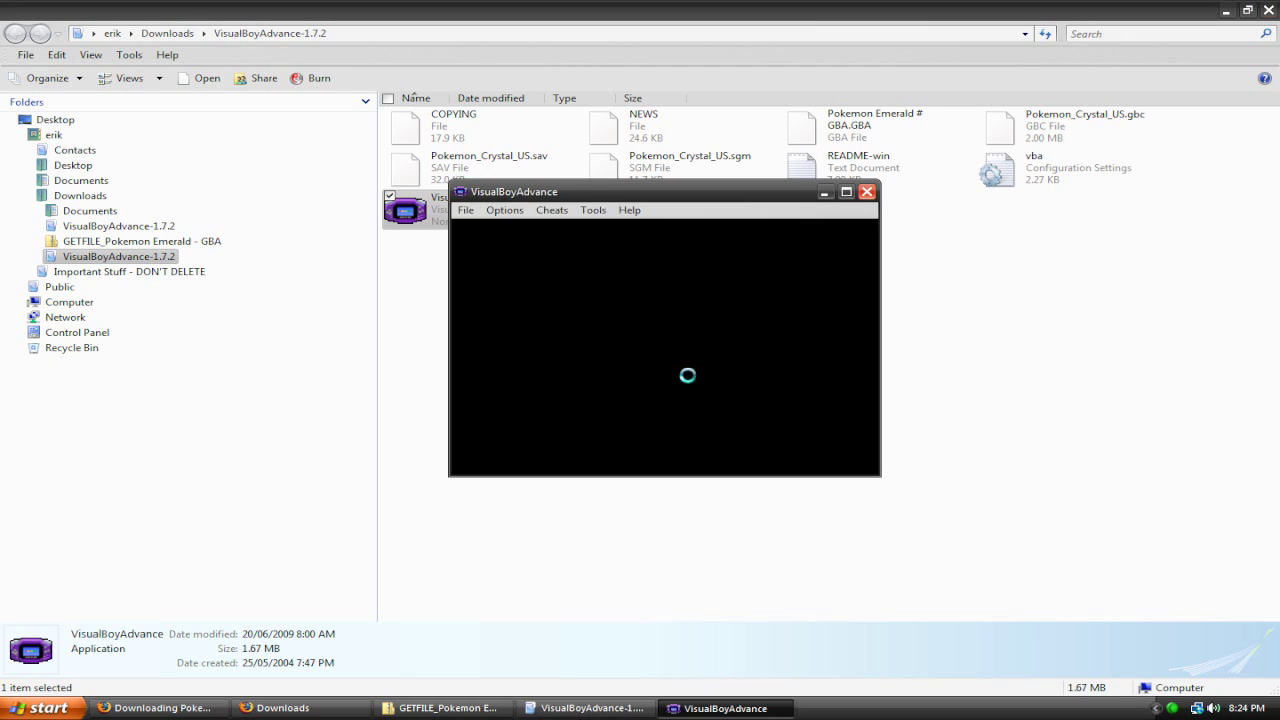
pyautogui.click(465, 212)
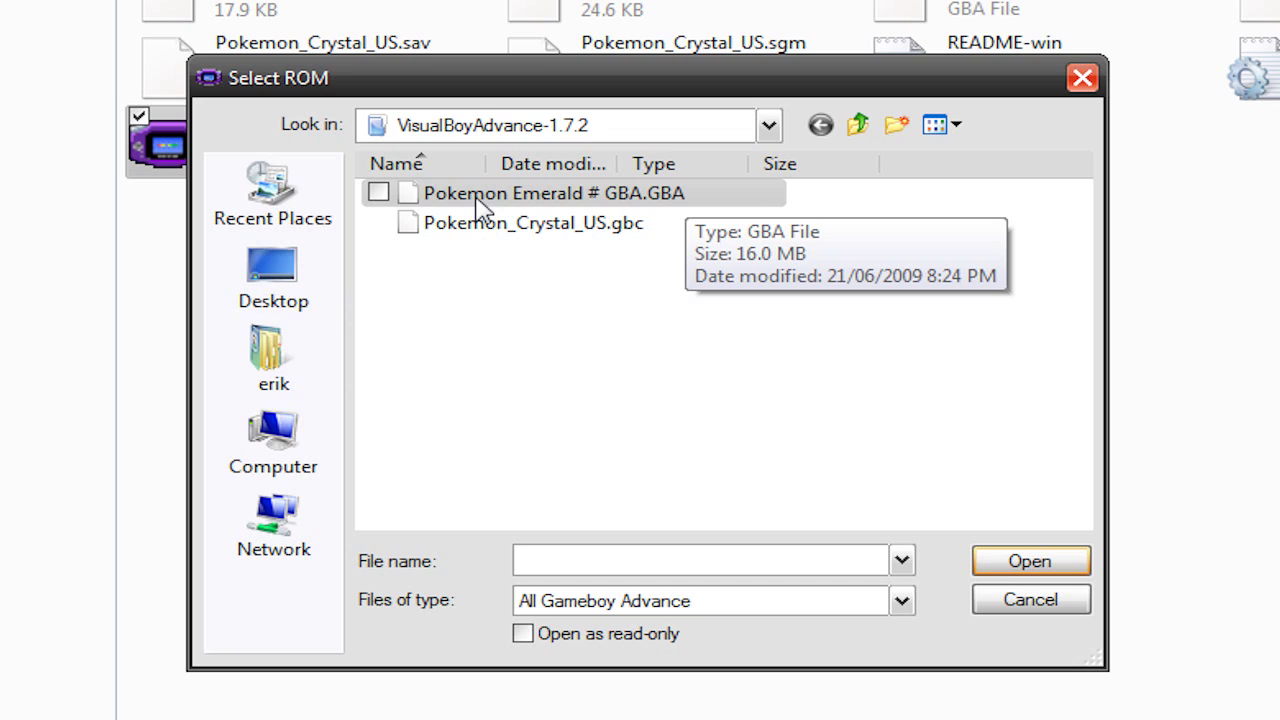
pyautogui.doubleClick(477, 198)
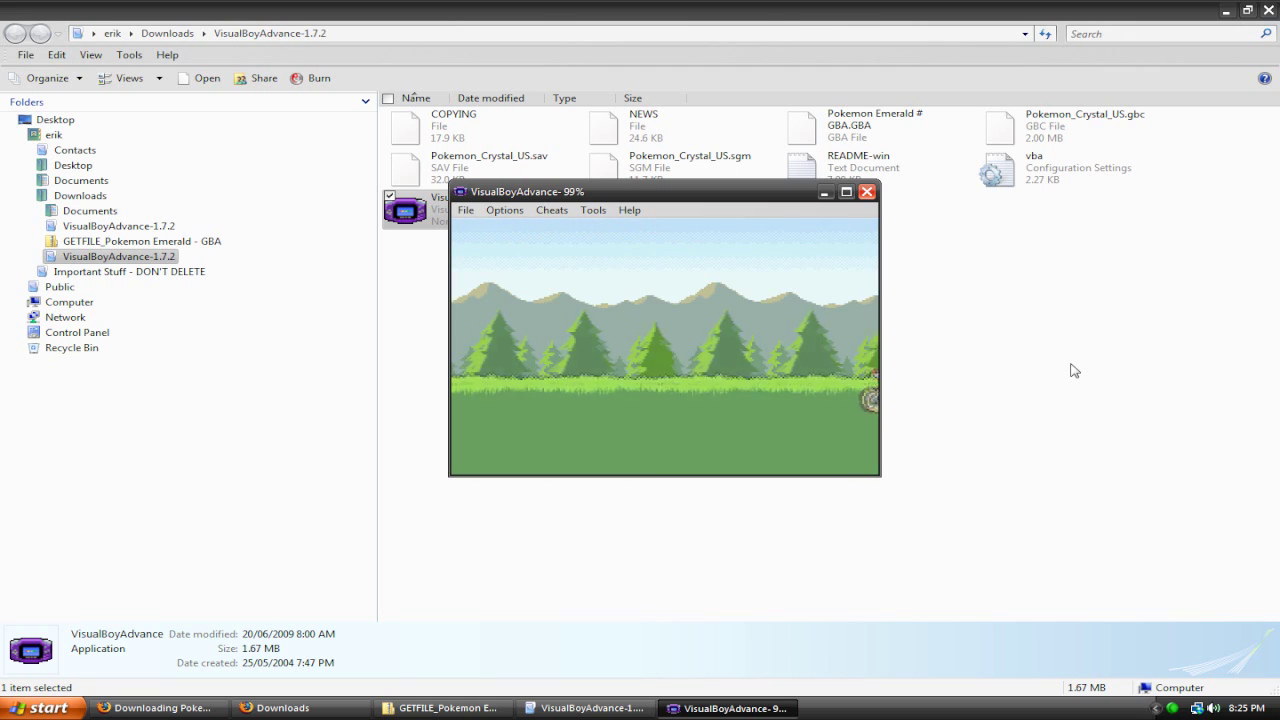
pyautogui.press('Return')
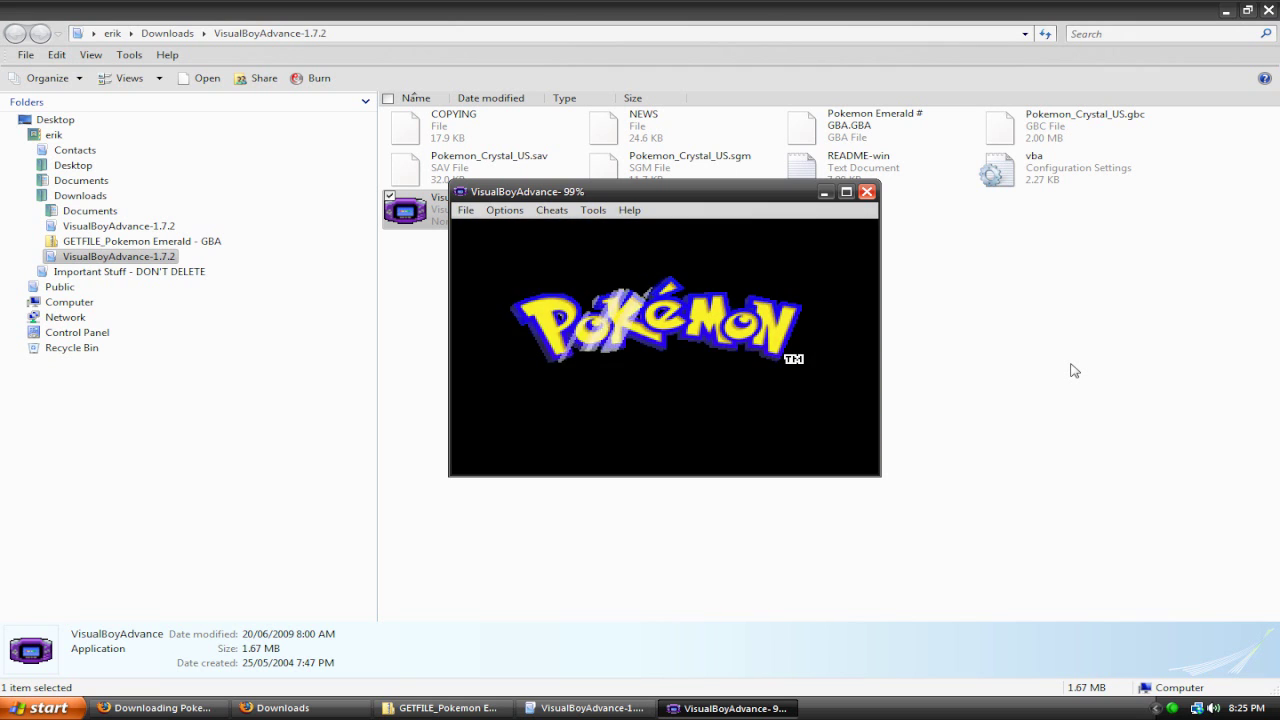